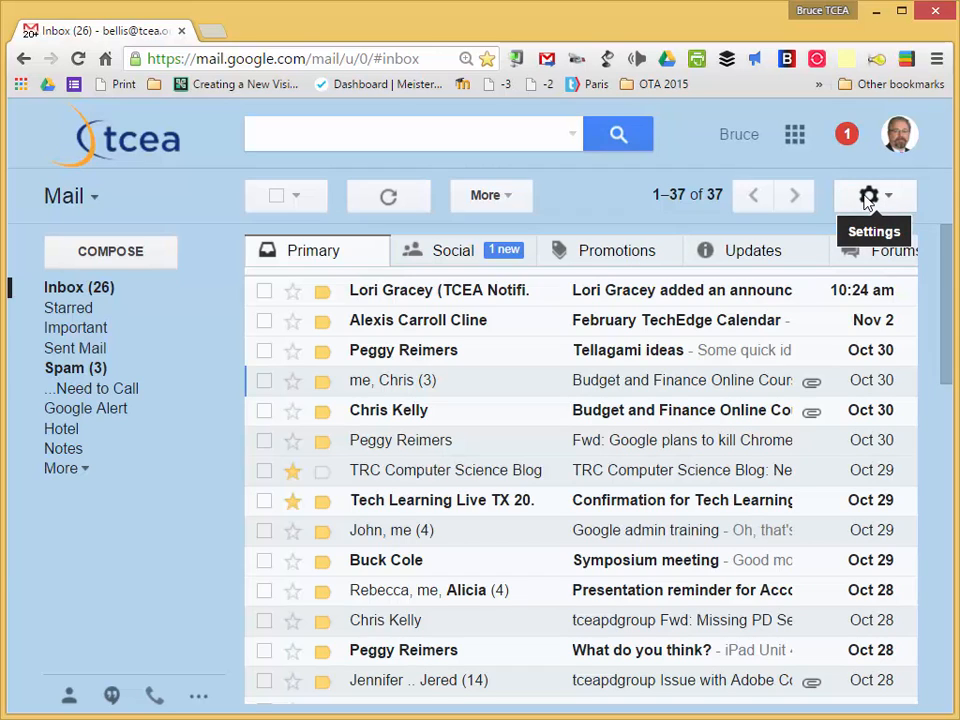
# Open the label management section of the mail settings
pyautogui.click(867, 199)
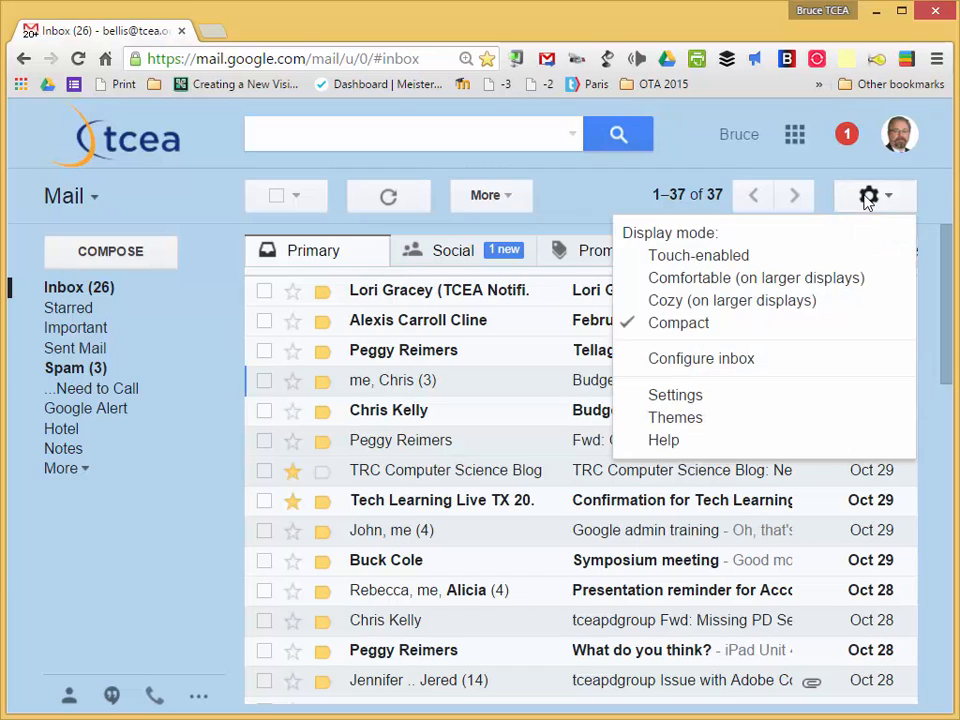
pyautogui.click(807, 401)
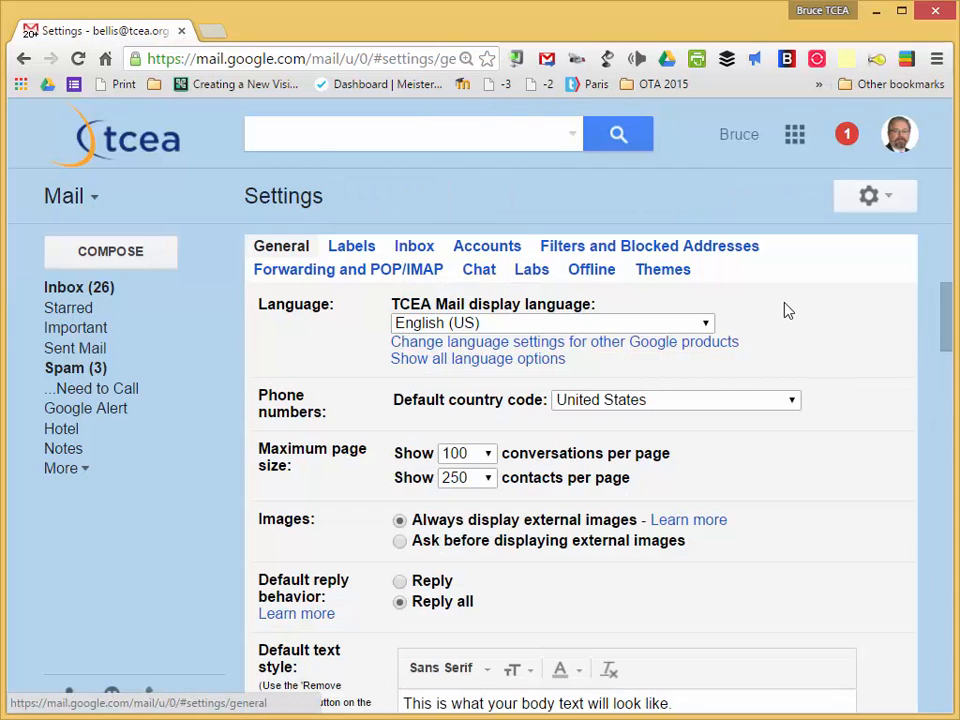
pyautogui.click(352, 247)
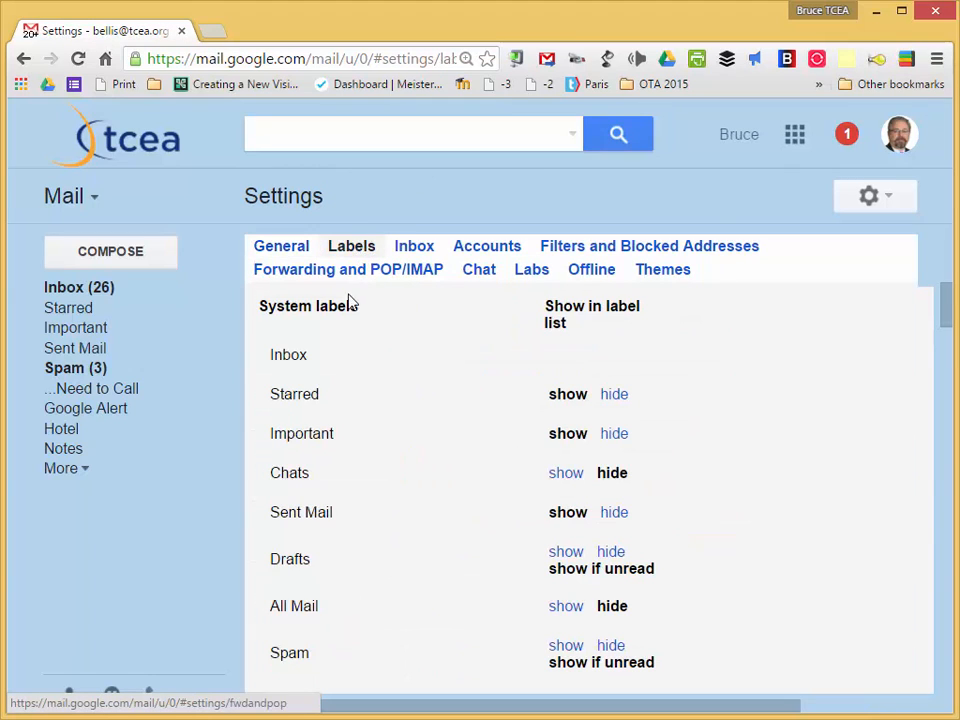
# Examine the system labels, categories, circles and custom labels, including those nested under Conference
pyautogui.scroll(-4, 410, 380)
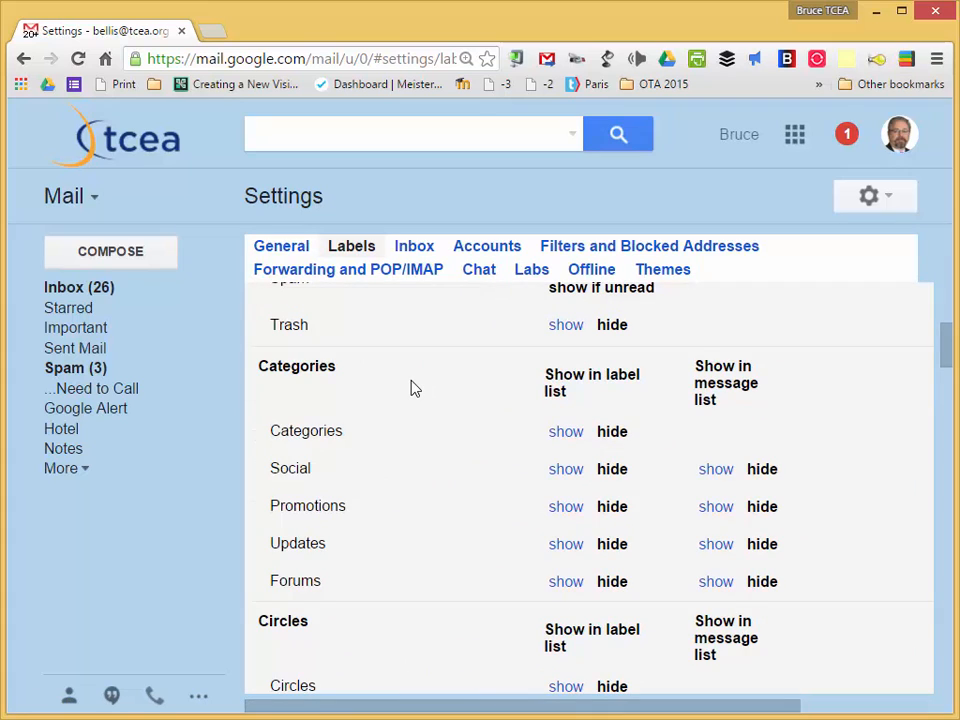
pyautogui.scroll(3, 420, 383)
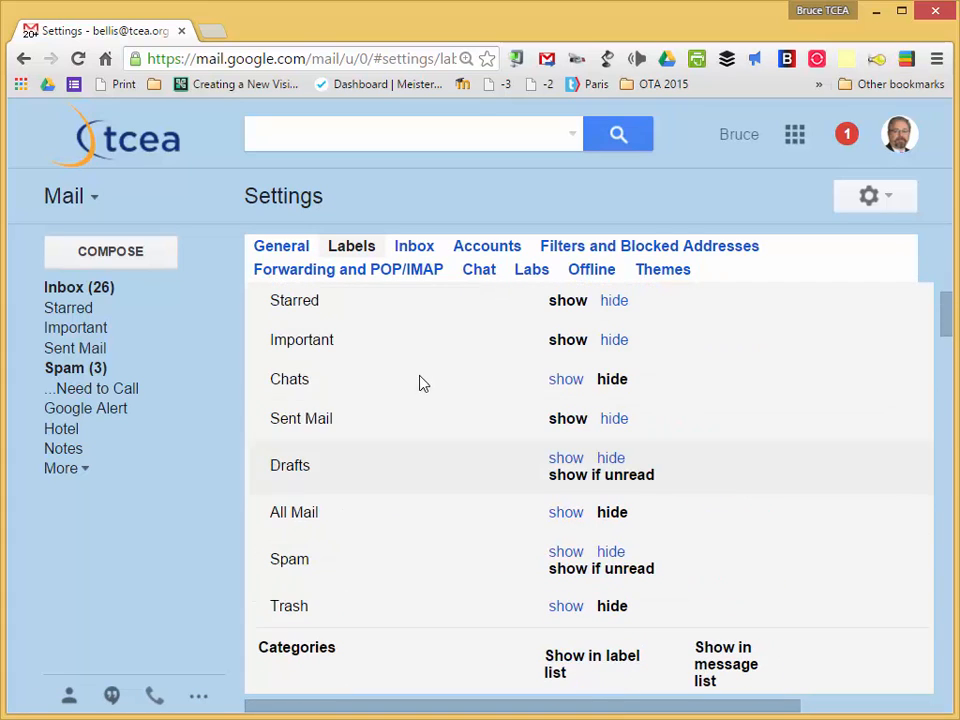
pyautogui.scroll(1, 396, 382)
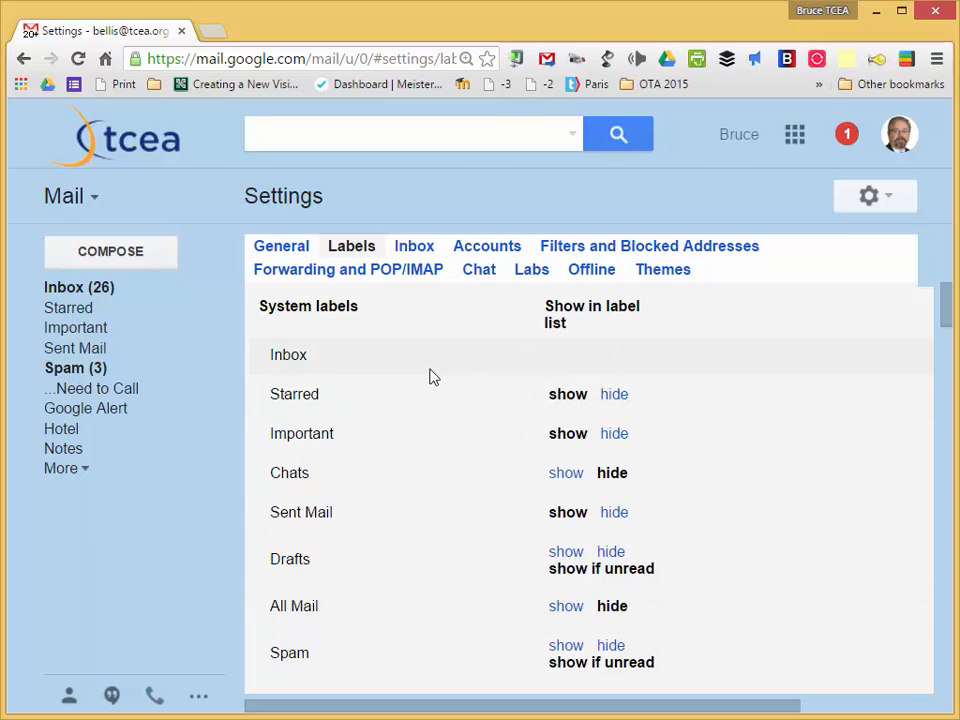
pyautogui.scroll(-5, 430, 376)
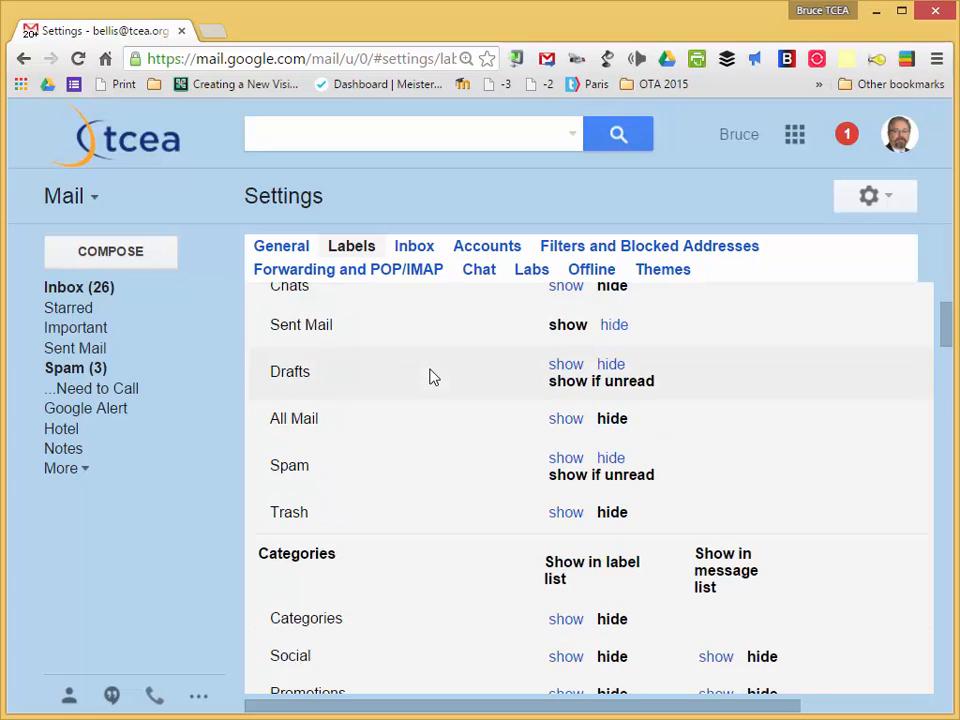
pyautogui.scroll(-3, 430, 378)
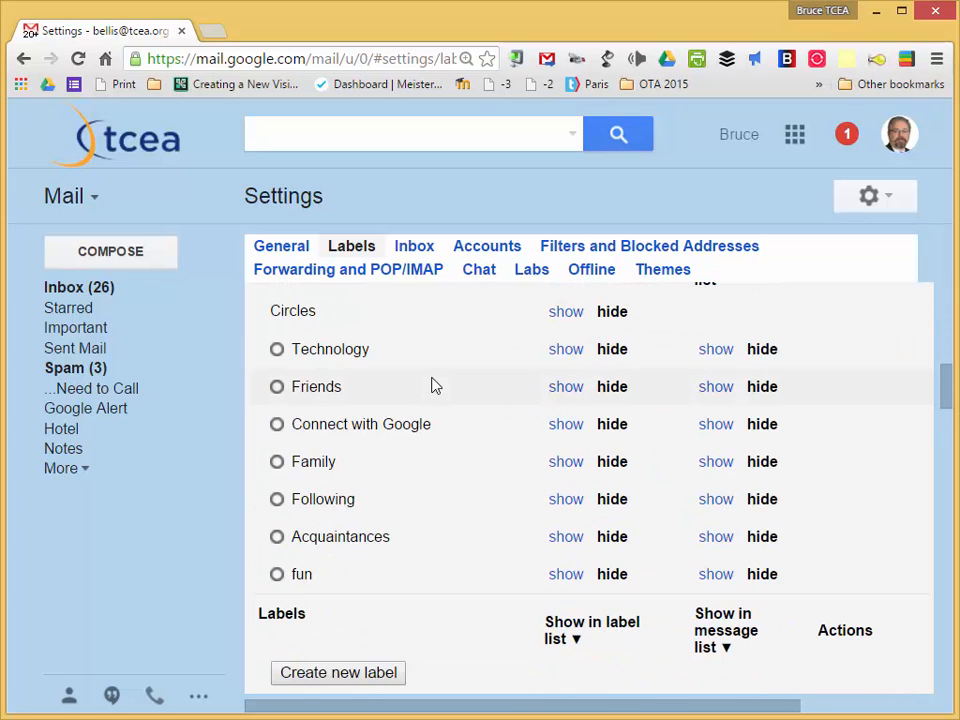
pyautogui.scroll(-3, 430, 383)
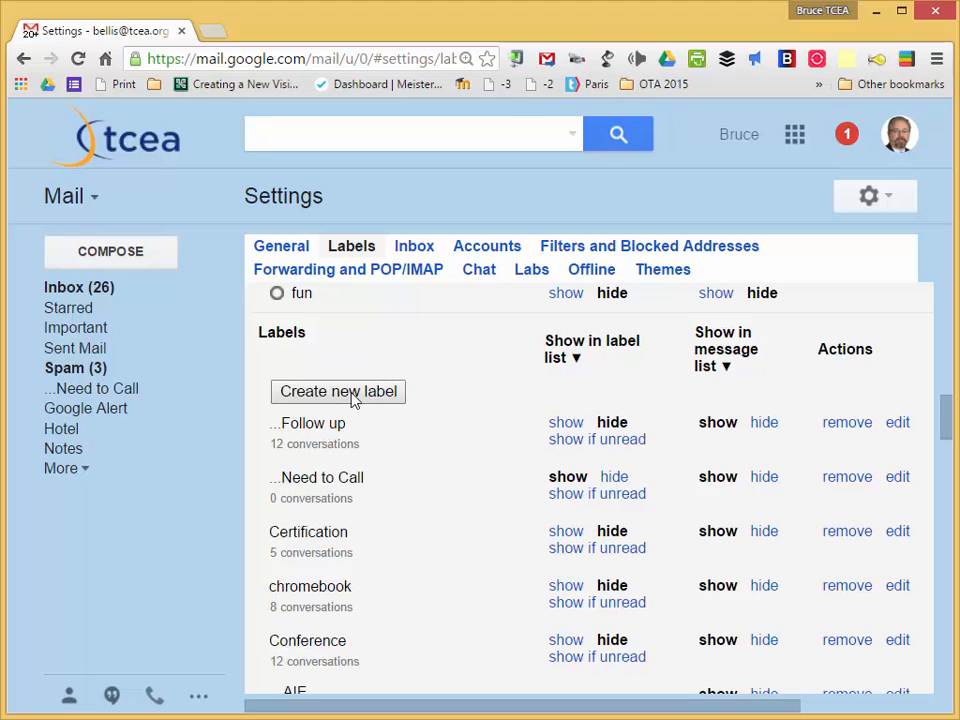
pyautogui.scroll(-3, 360, 432)
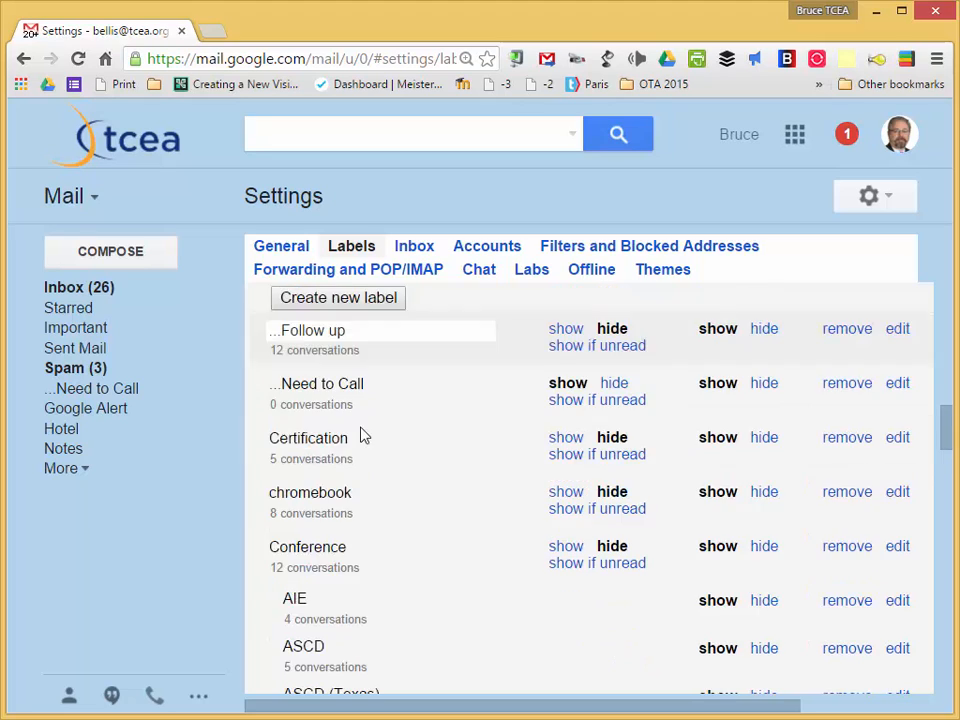
pyautogui.scroll(-15, 362, 432)
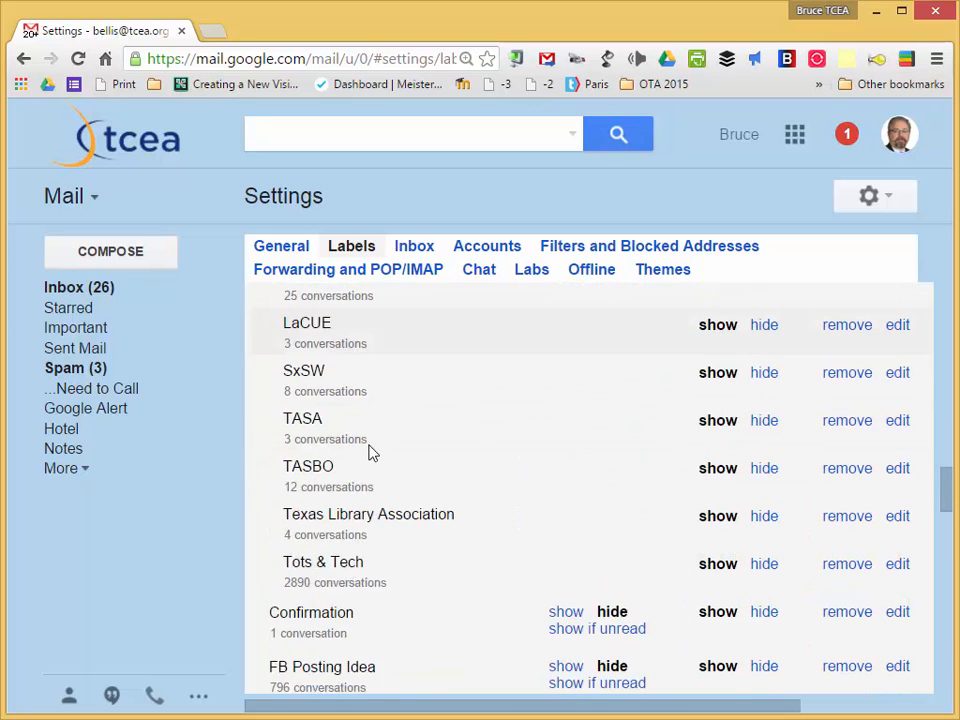
# Create a new label named Testing nested under Conference, and discard the blank message draft
pyautogui.scroll(4, 372, 449)
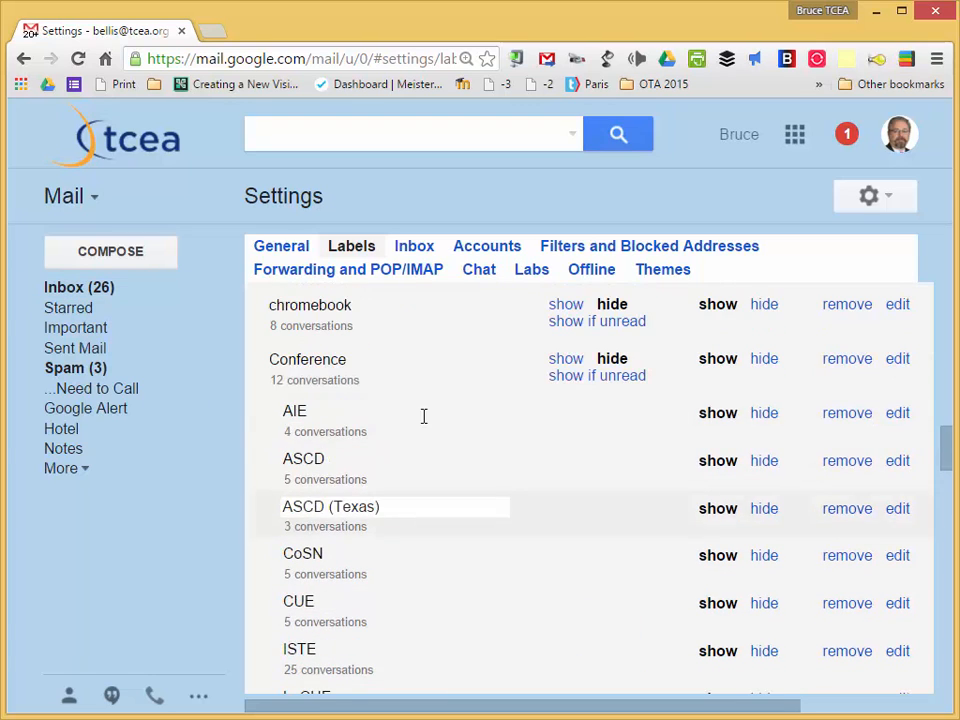
pyautogui.scroll(4, 420, 418)
pyautogui.scroll(3, 406, 403)
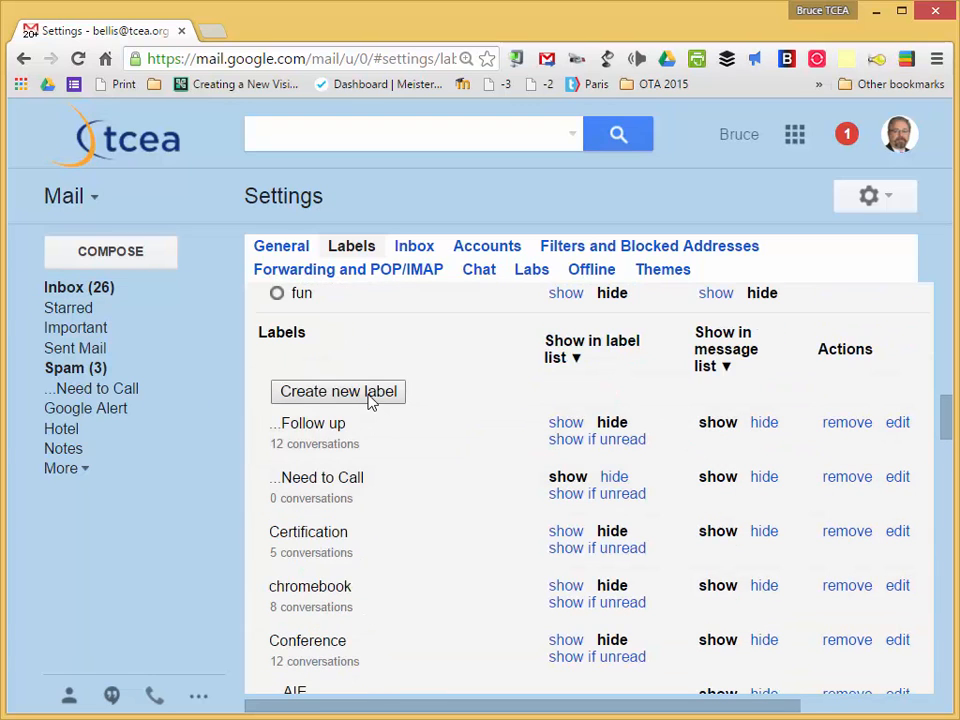
pyautogui.click(368, 397)
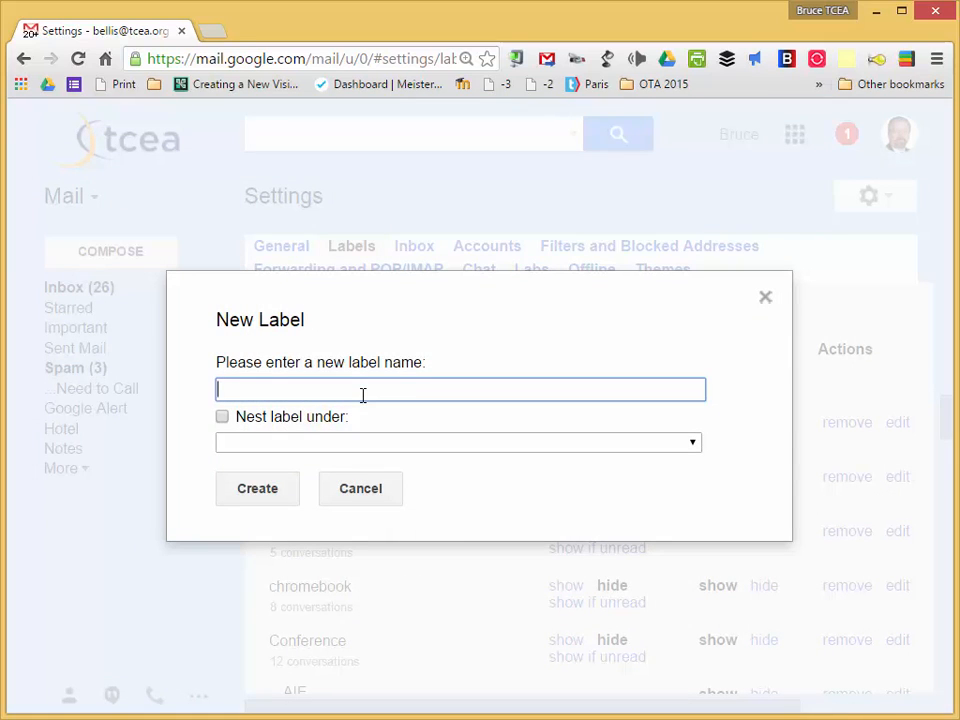
pyautogui.write('Testing')
pyautogui.click(331, 444)
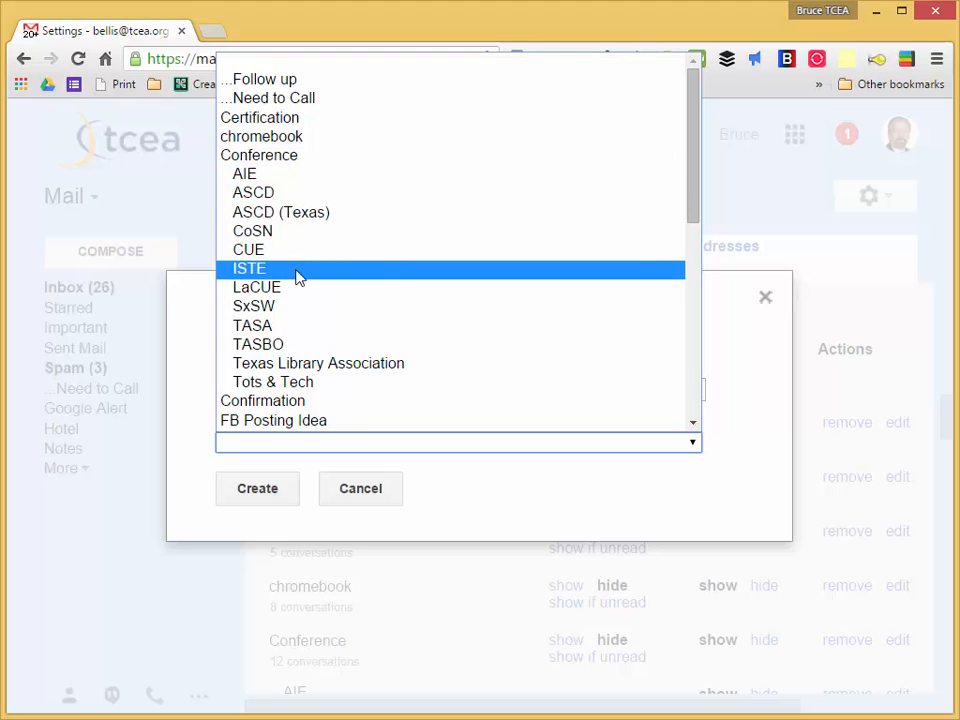
pyautogui.click(286, 160)
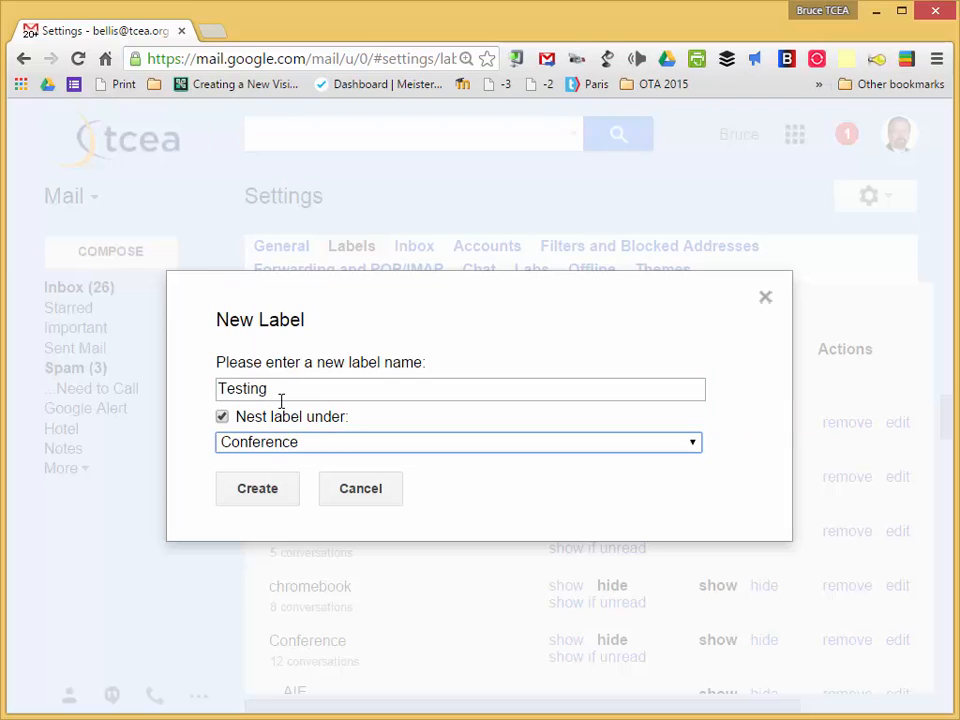
pyautogui.click(285, 497)
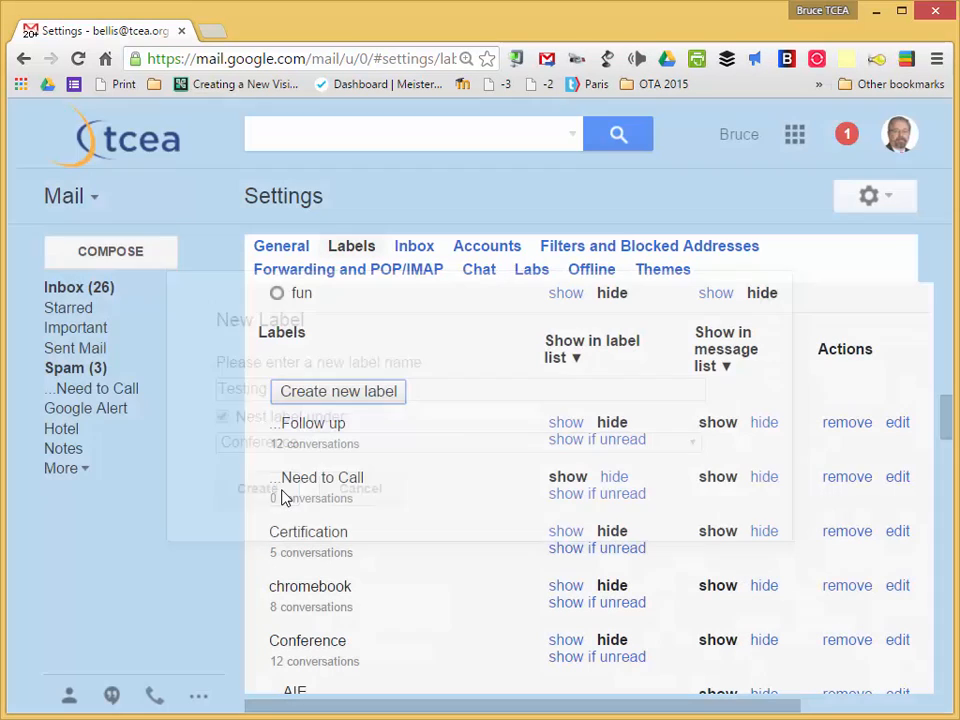
pyautogui.click(146, 262)
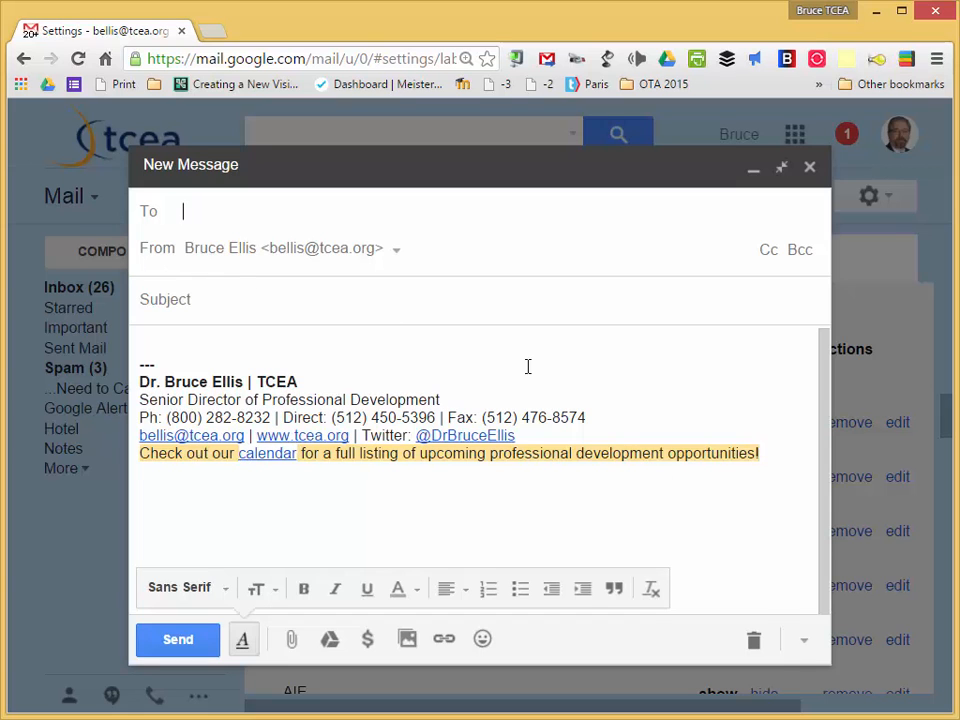
pyautogui.click(754, 642)
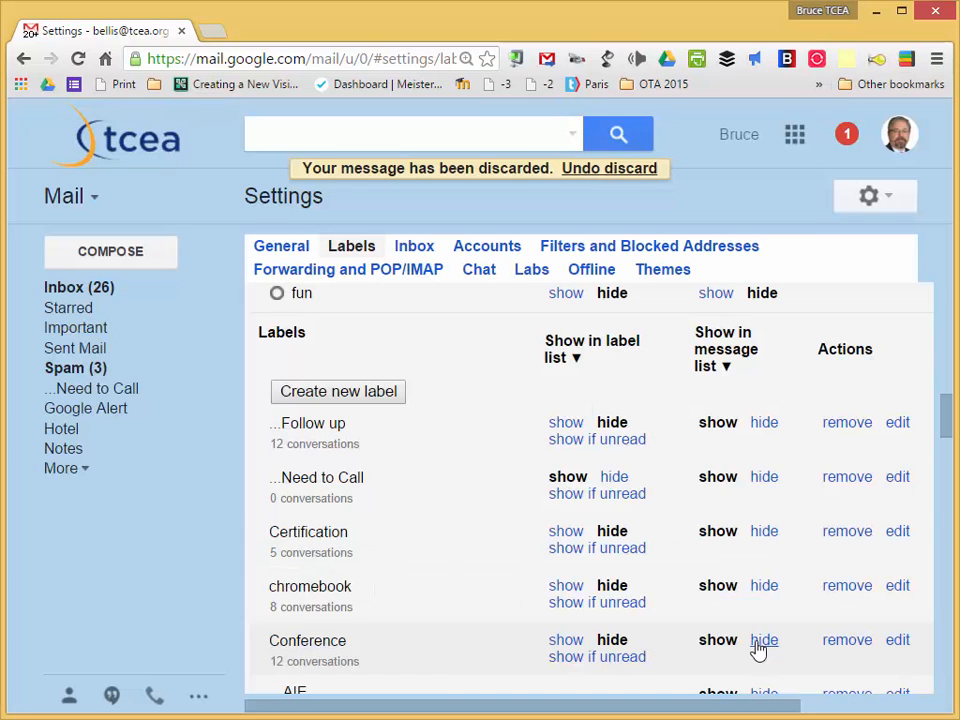
# Open the inbox conversation "Presentation reminder for Accounting & Finance Symposium" and label it Conference/TASBO
pyautogui.click(146, 296)
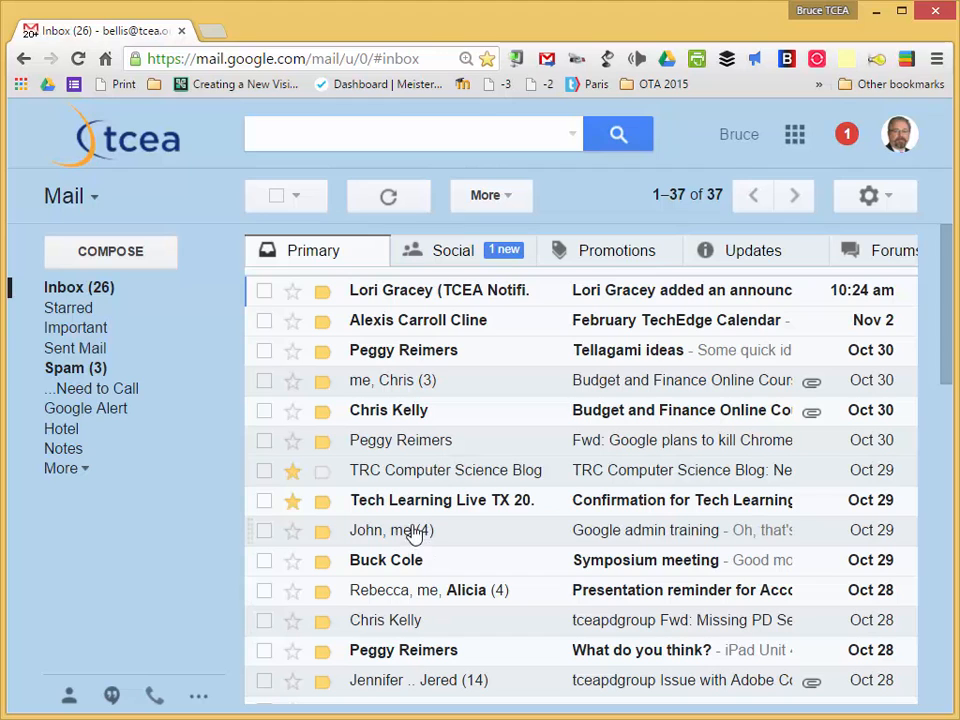
pyautogui.click(418, 596)
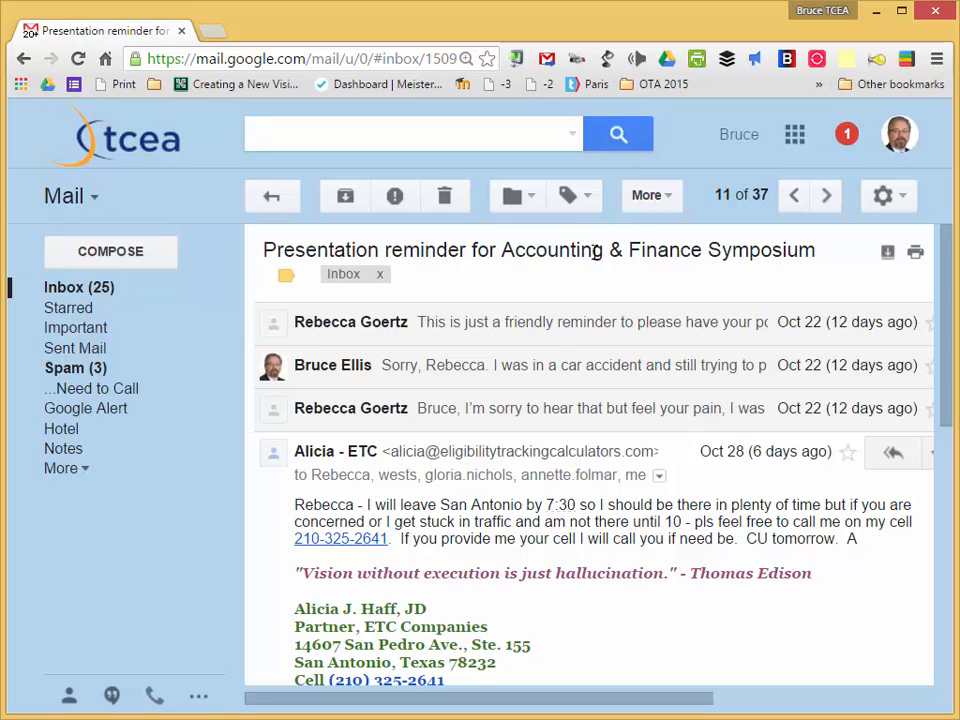
pyautogui.click(575, 200)
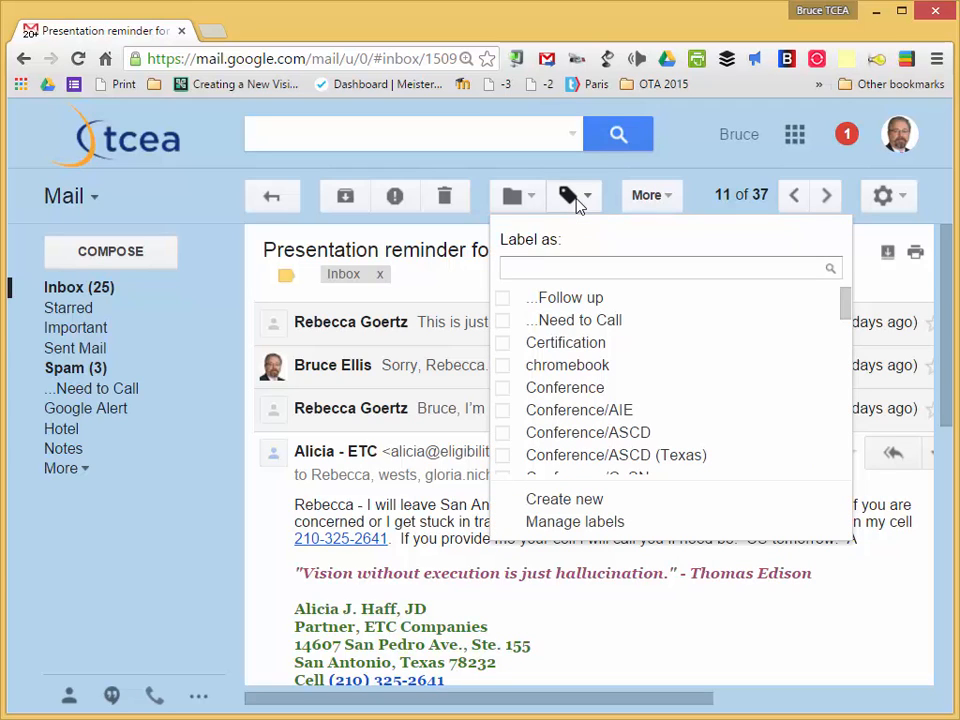
pyautogui.scroll(-3, 570, 364)
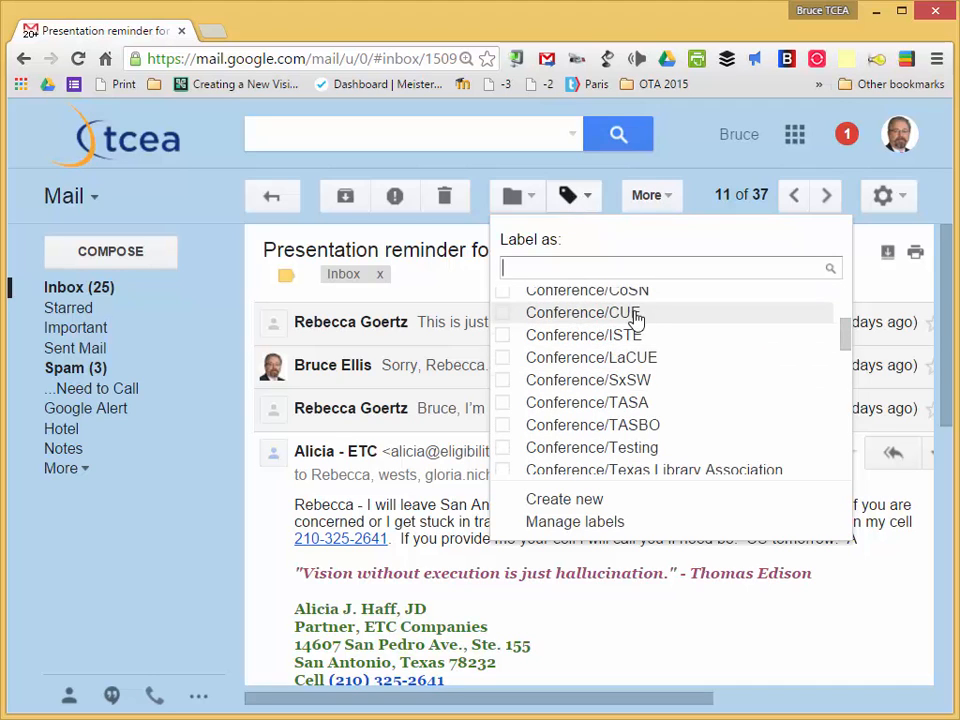
pyautogui.click(632, 435)
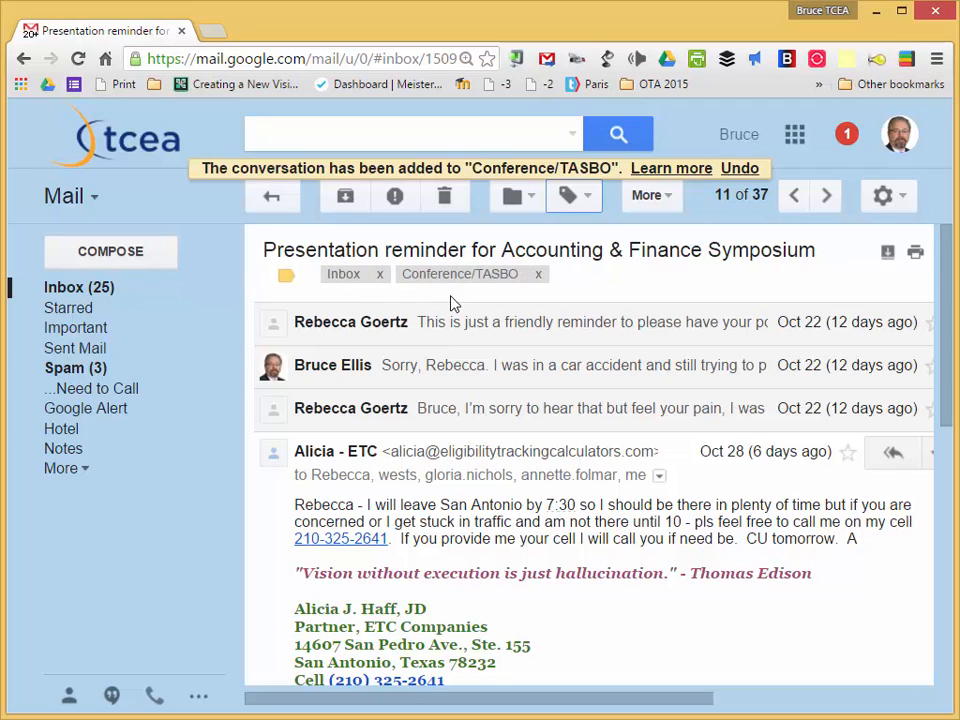
# Add the labels ...Follow up, Google EDU and Notes to the open conversation, and remove the Notes label again
pyautogui.click(576, 197)
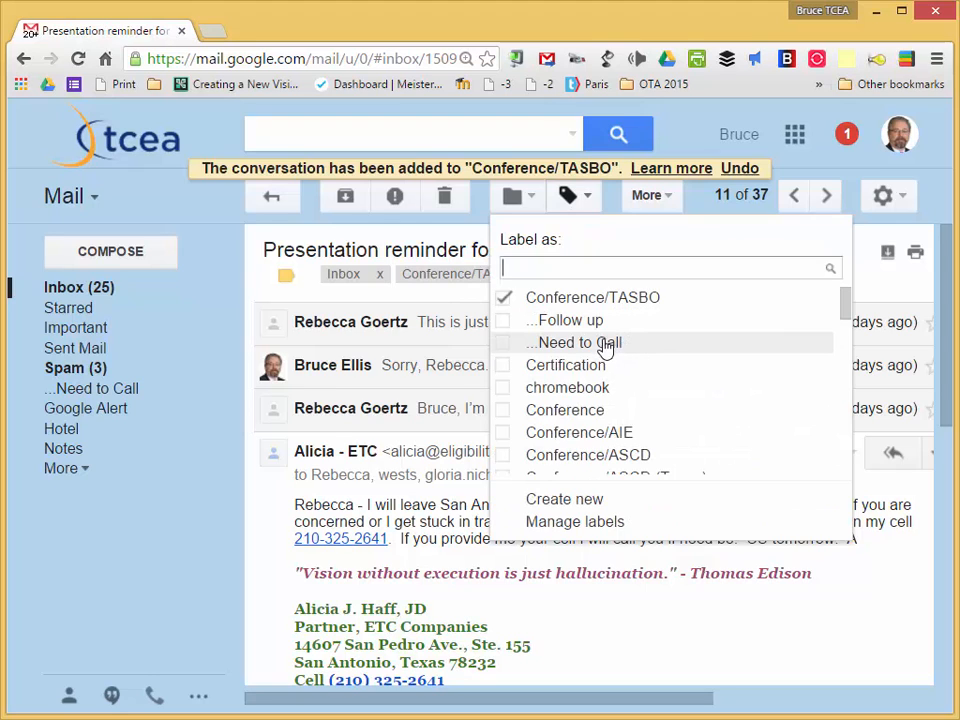
pyautogui.click(507, 322)
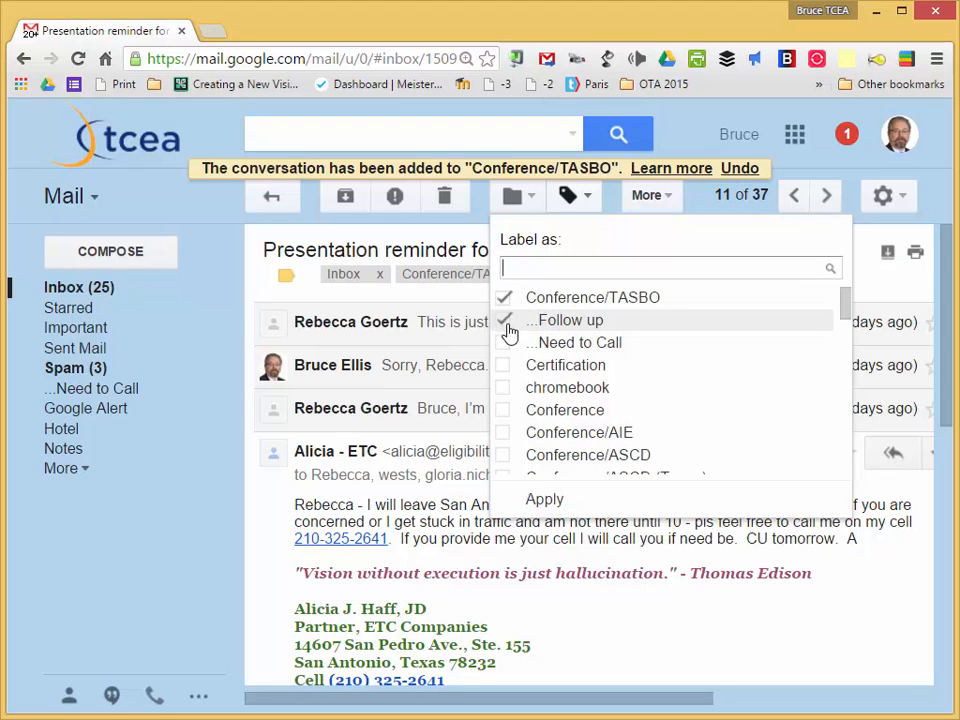
pyautogui.scroll(-5, 536, 345)
pyautogui.scroll(-2, 538, 347)
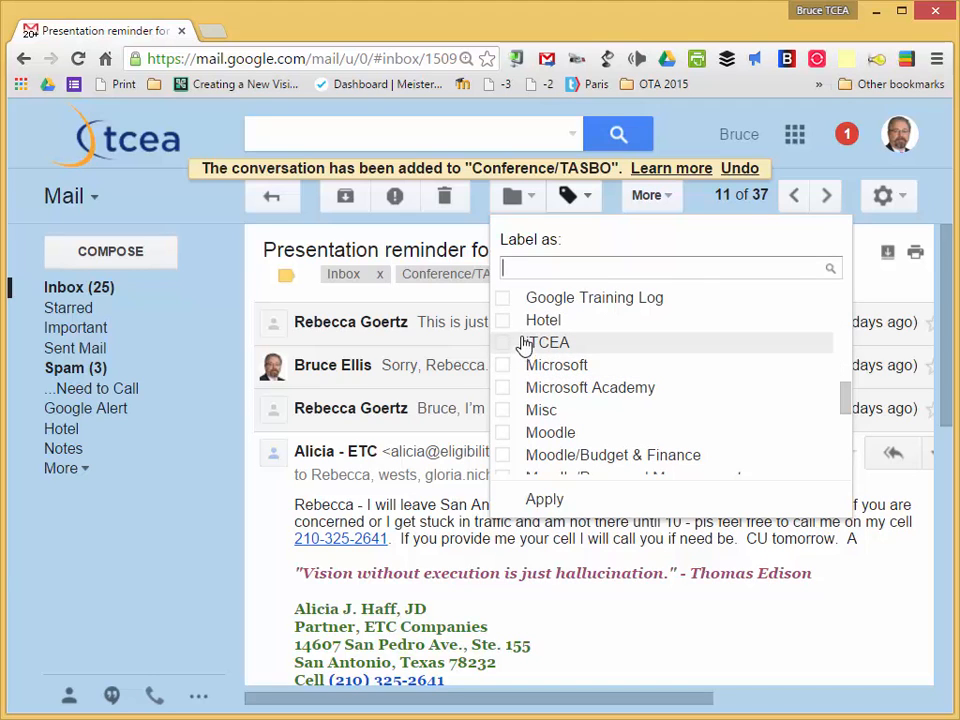
pyautogui.scroll(2, 550, 340)
pyautogui.scroll(2, 537, 366)
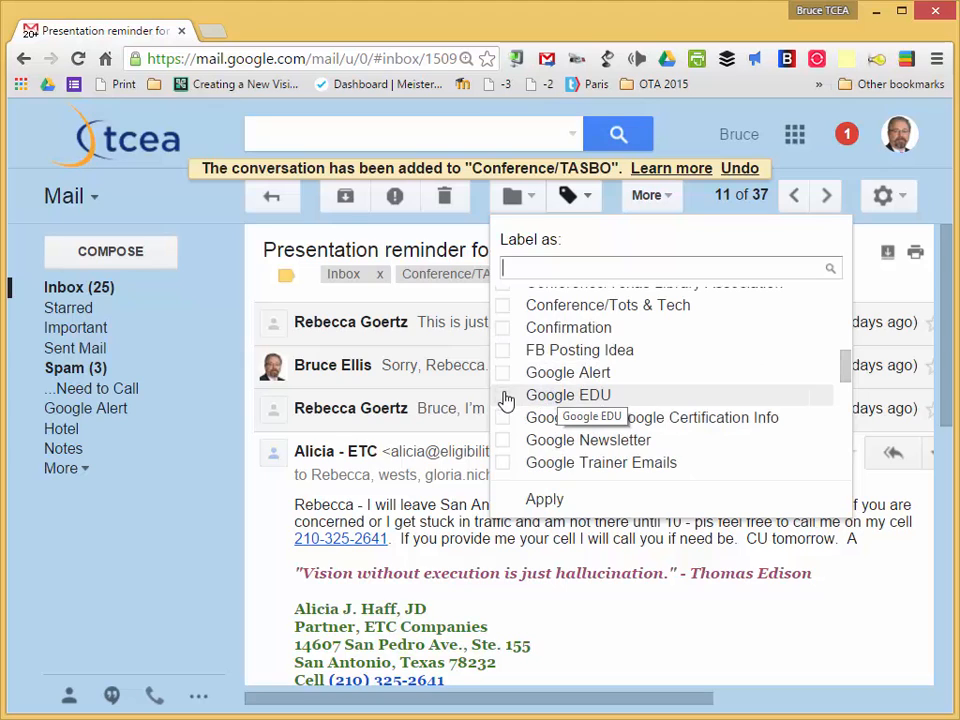
pyautogui.click(522, 376)
pyautogui.scroll(-6, 535, 385)
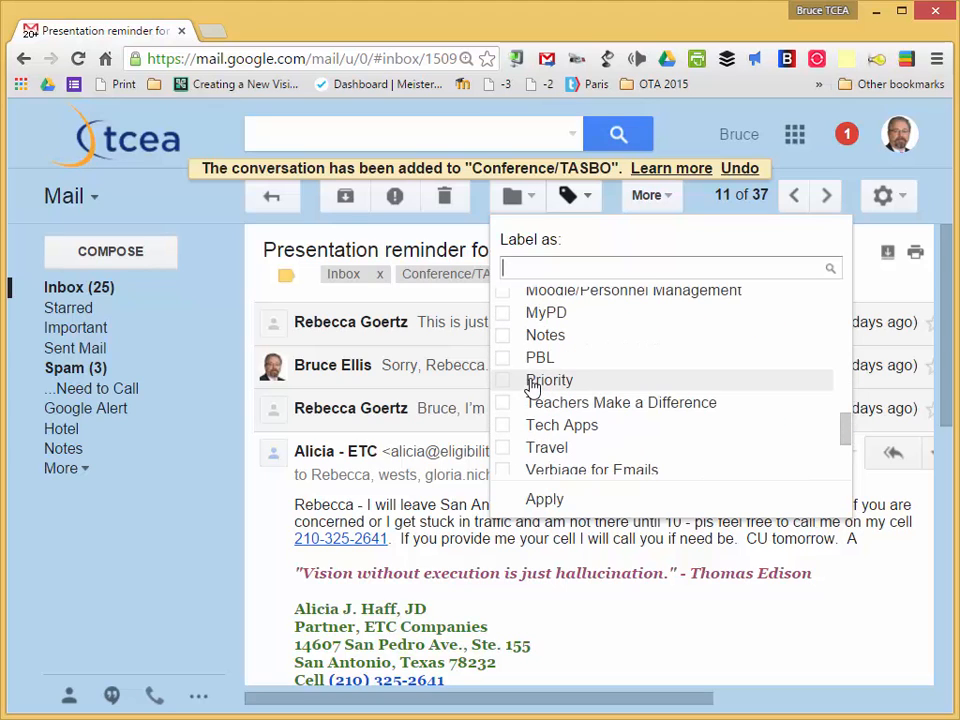
pyautogui.click(506, 338)
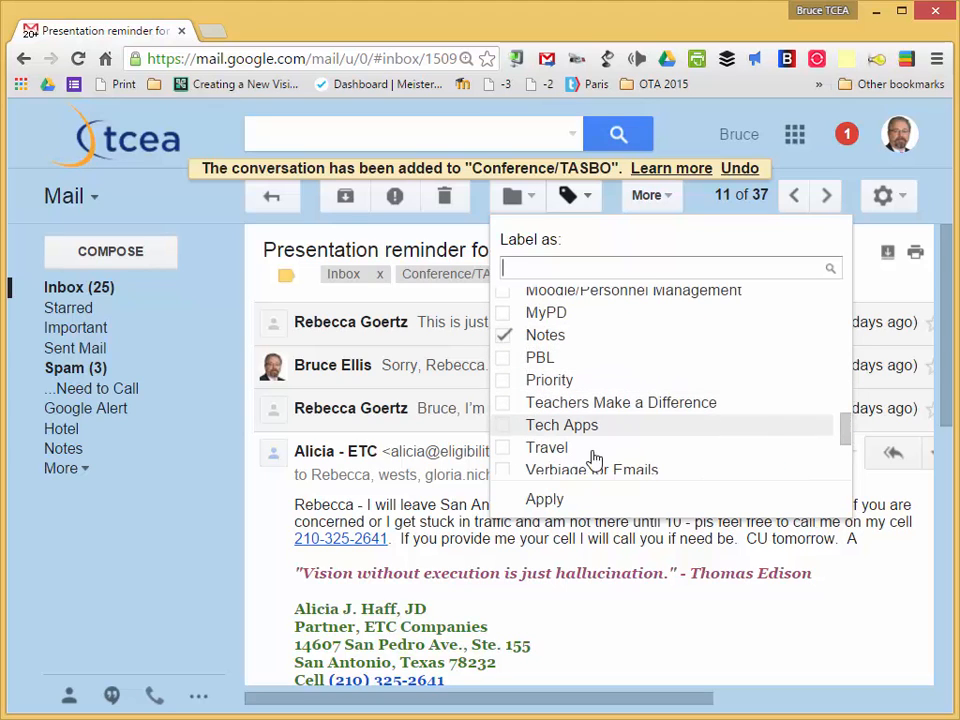
pyautogui.click(553, 504)
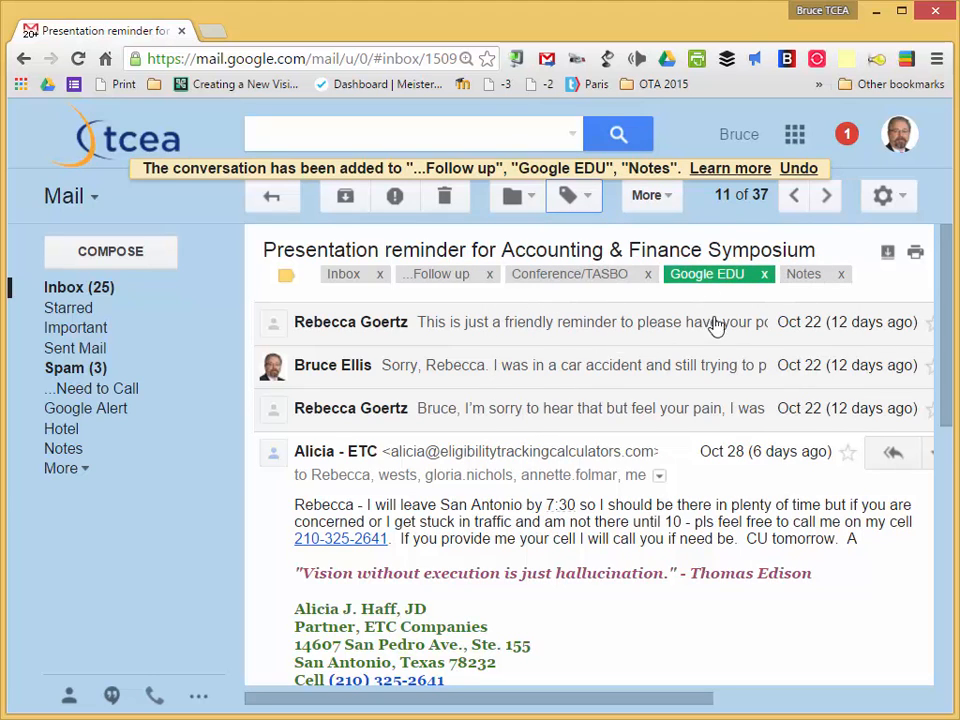
pyautogui.click(843, 276)
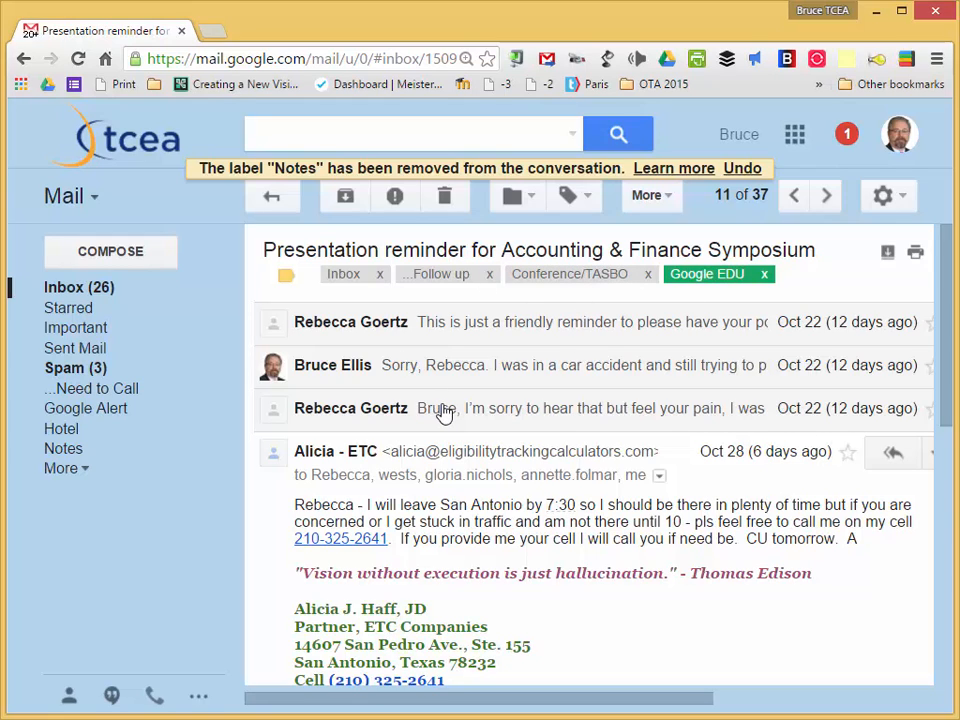
# Search the mail for conversations labelled Conference/TASBO and look through the resulting list
pyautogui.click(404, 141)
pyautogui.write('label:')
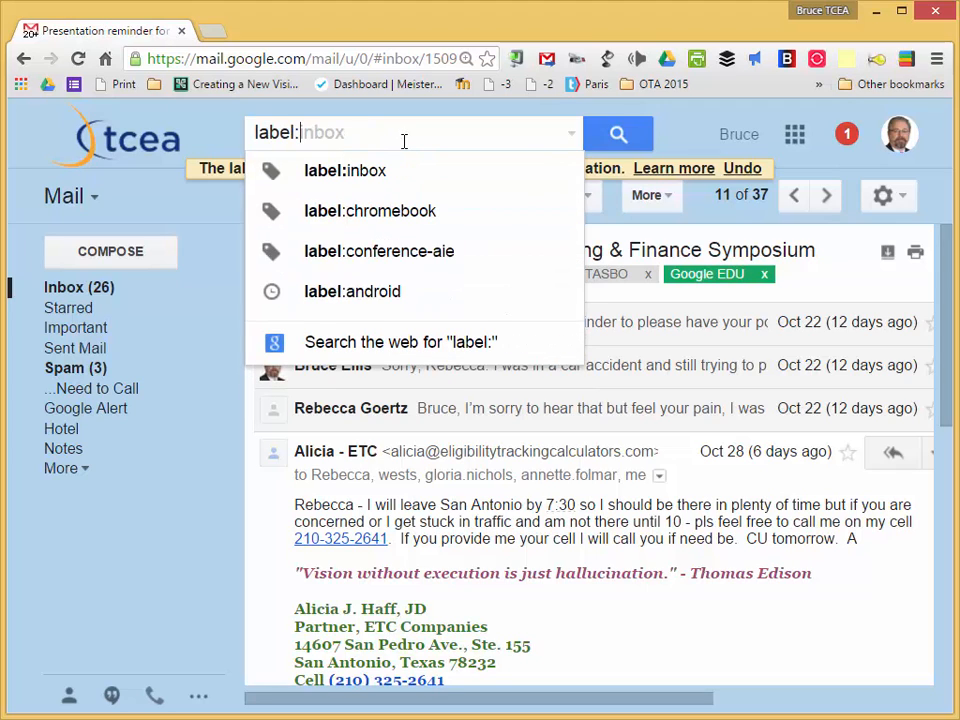
pyautogui.write('confer')
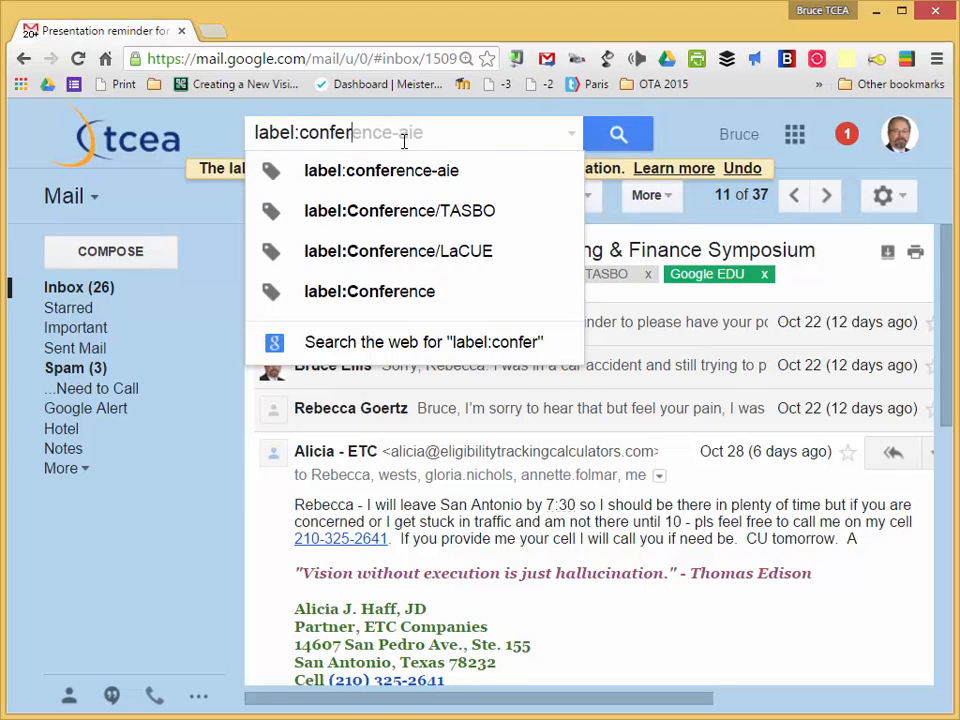
pyautogui.write('ence/t')
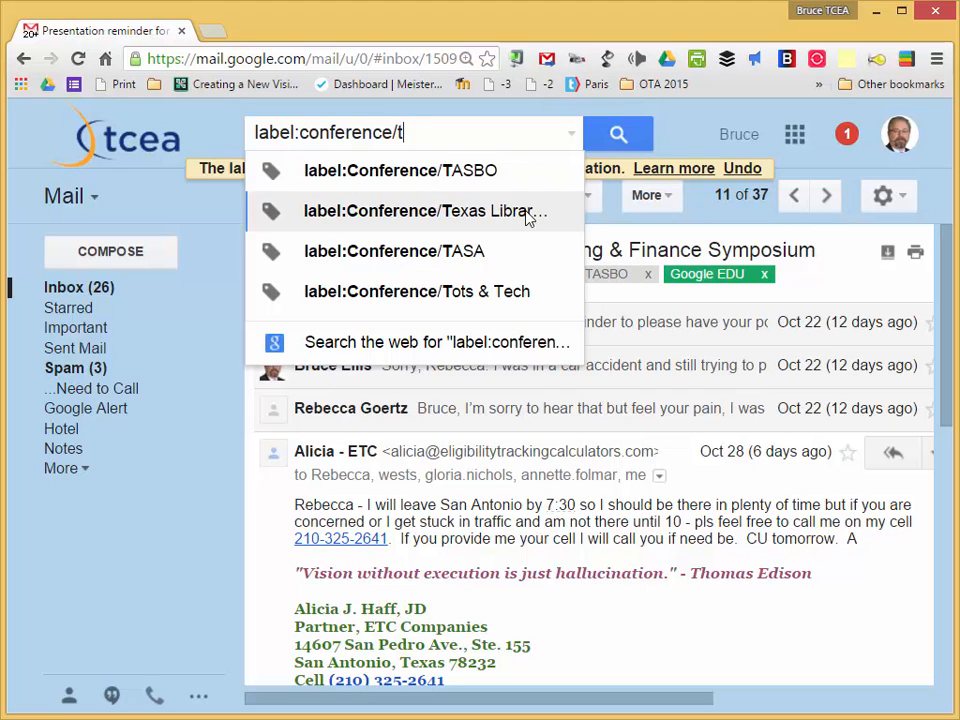
pyautogui.click(481, 170)
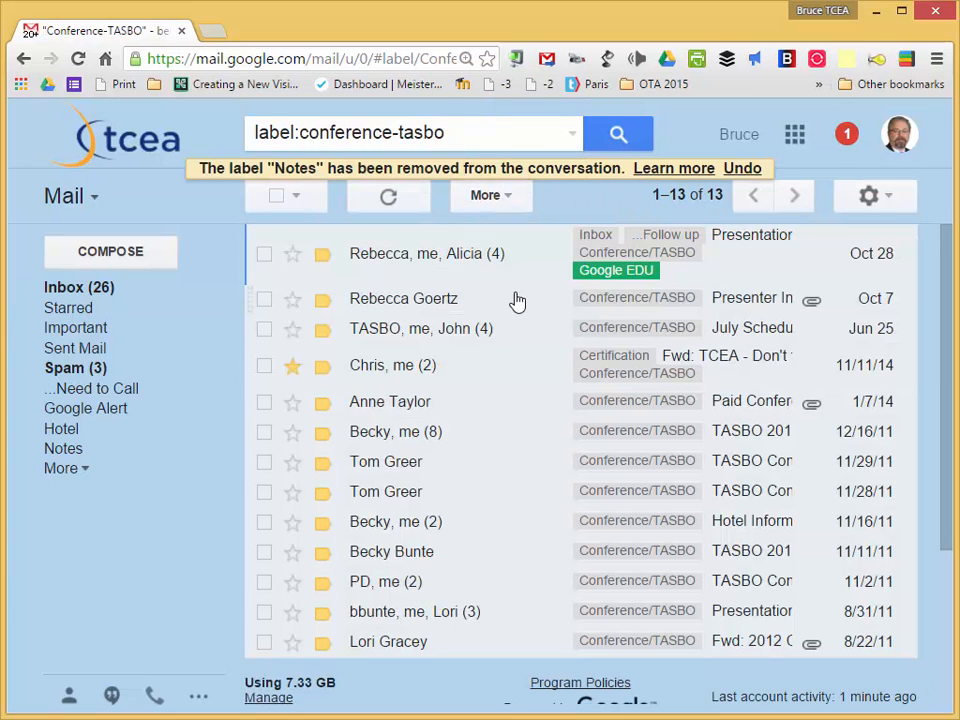
pyautogui.scroll(-3, 446, 336)
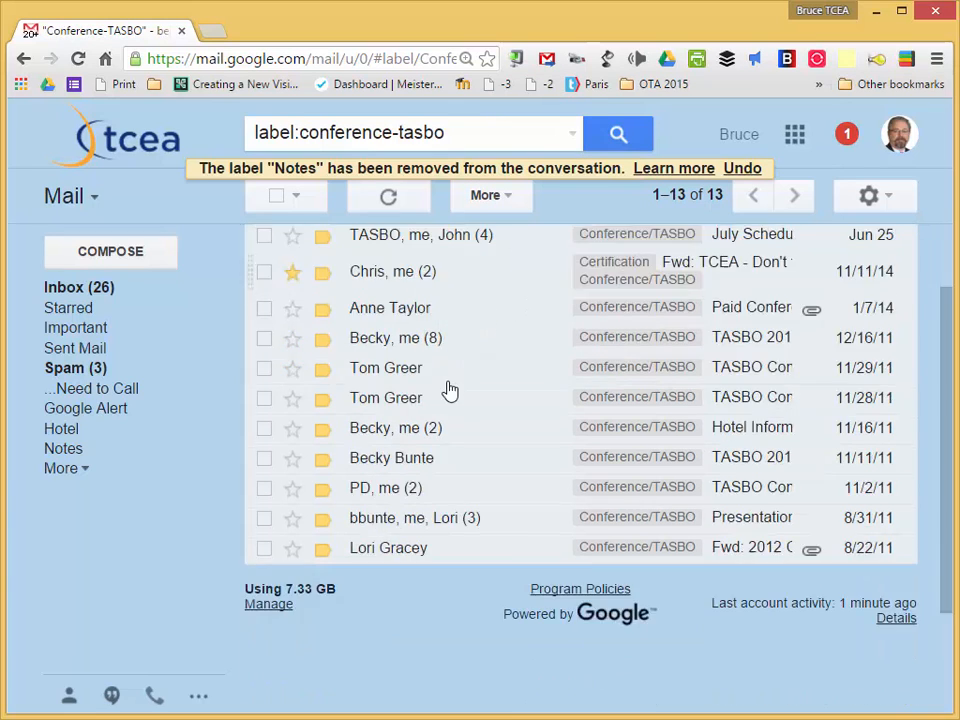
pyautogui.scroll(3, 448, 392)
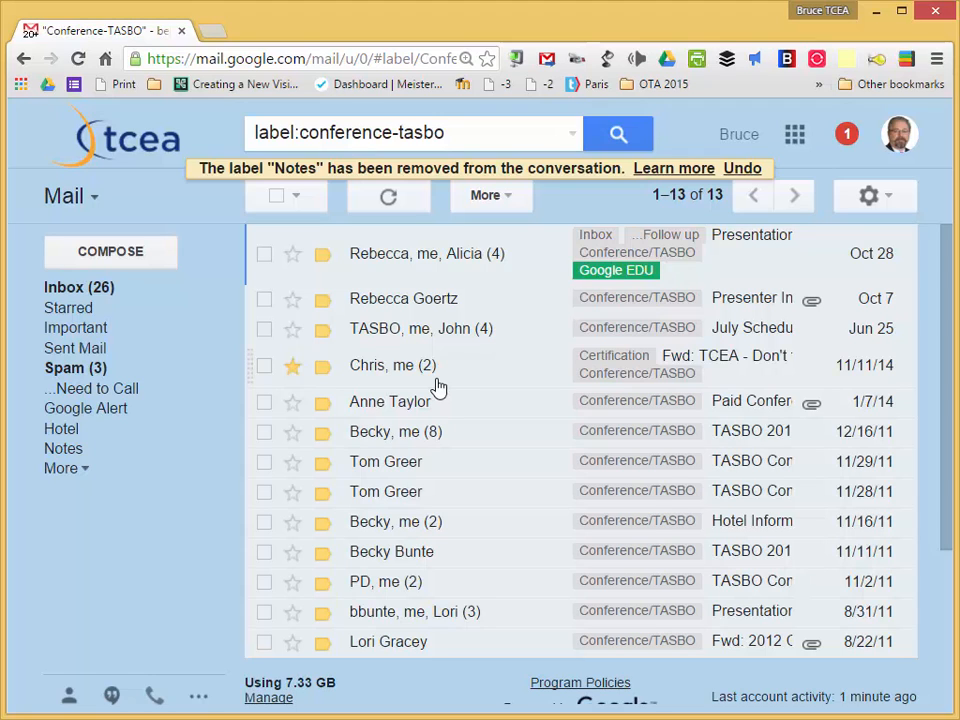
# Open the three-message inbox conversation "Budget and Finance Online Course" from Oct 30 and label it Moodle
pyautogui.click(113, 289)
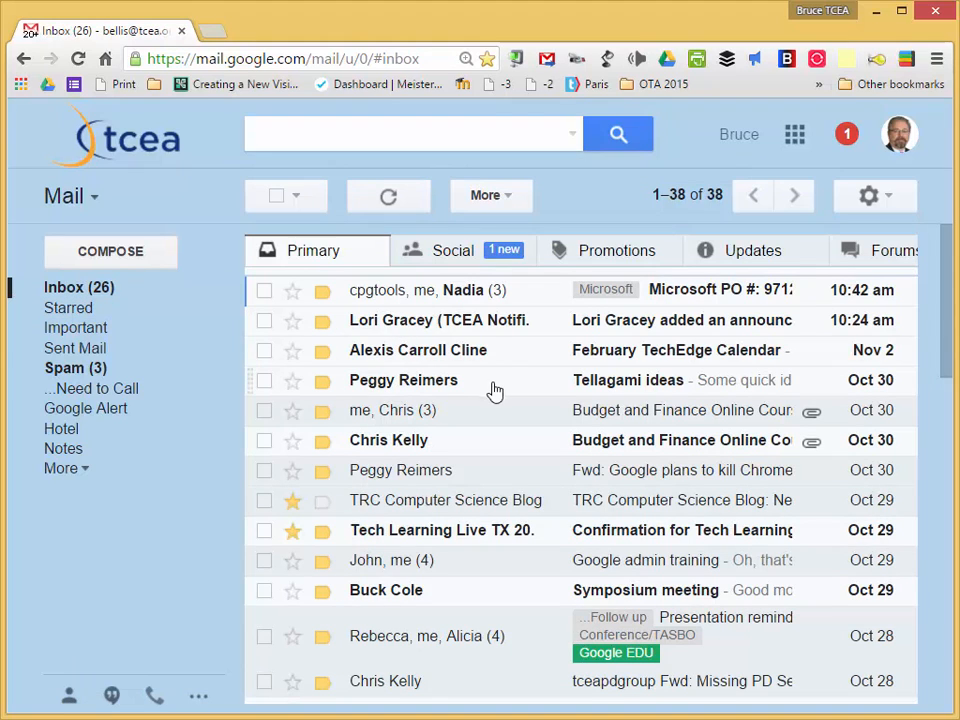
pyautogui.click(445, 418)
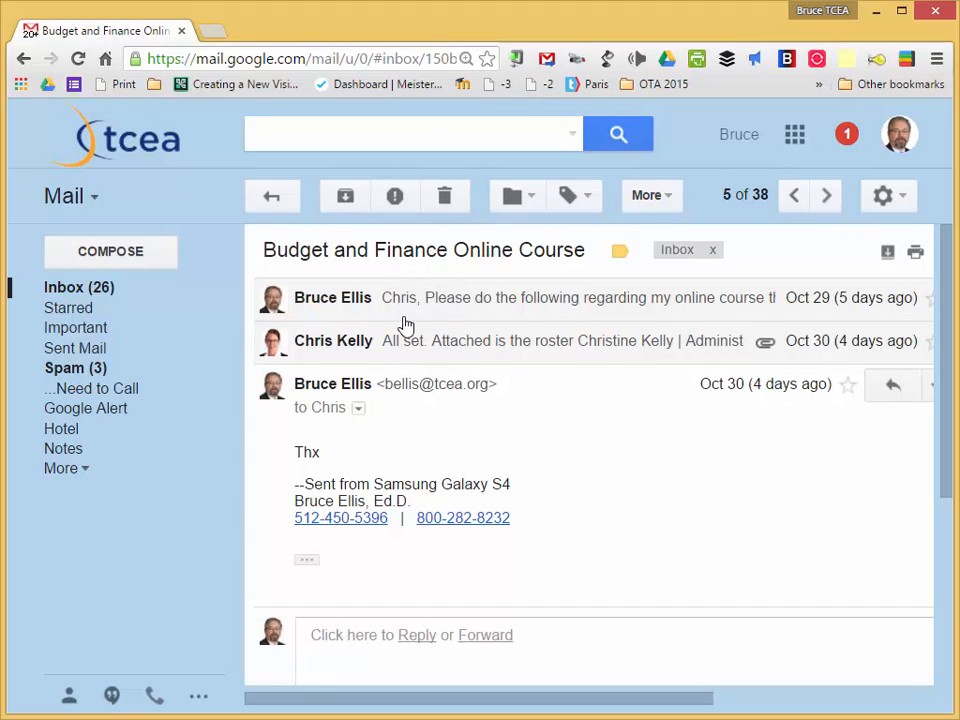
pyautogui.scroll(-3, 407, 334)
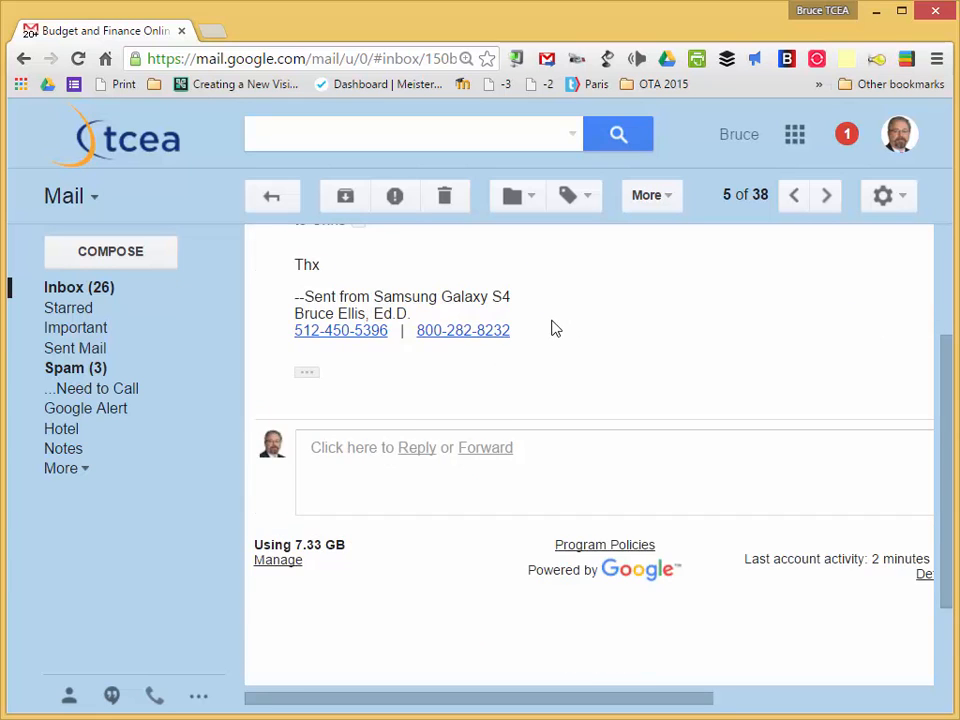
pyautogui.scroll(1, 558, 310)
pyautogui.click(572, 195)
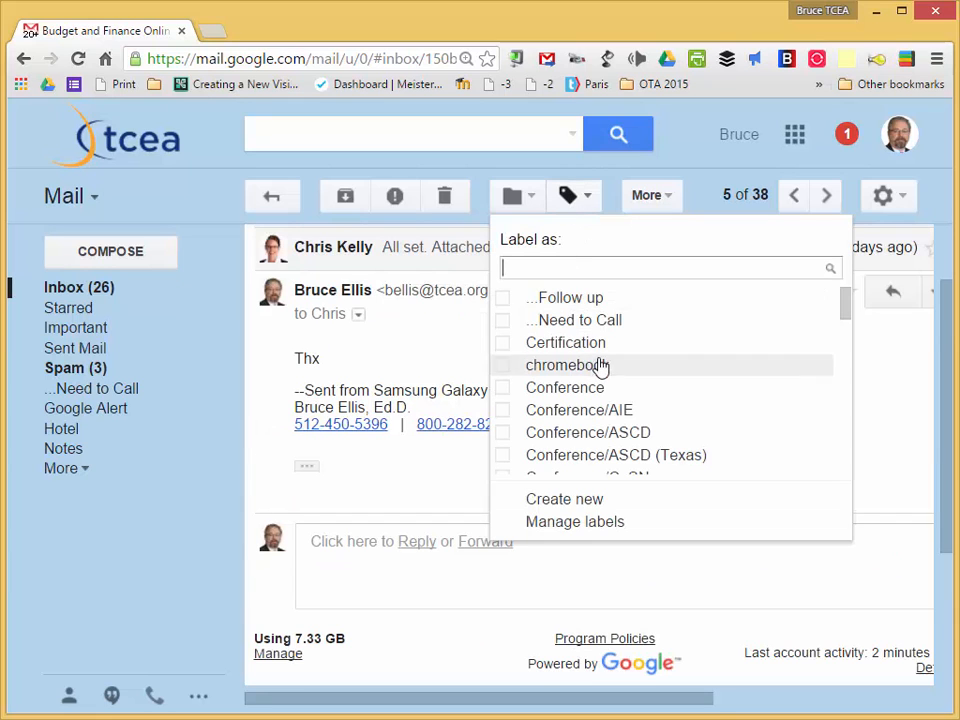
pyautogui.scroll(-6, 600, 367)
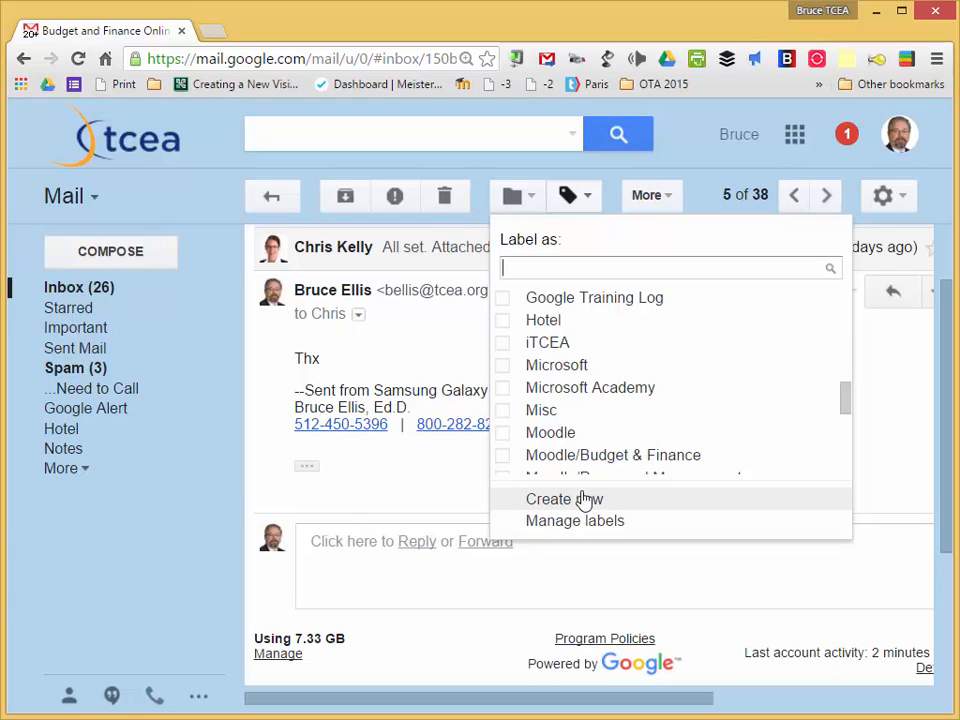
pyautogui.click(503, 438)
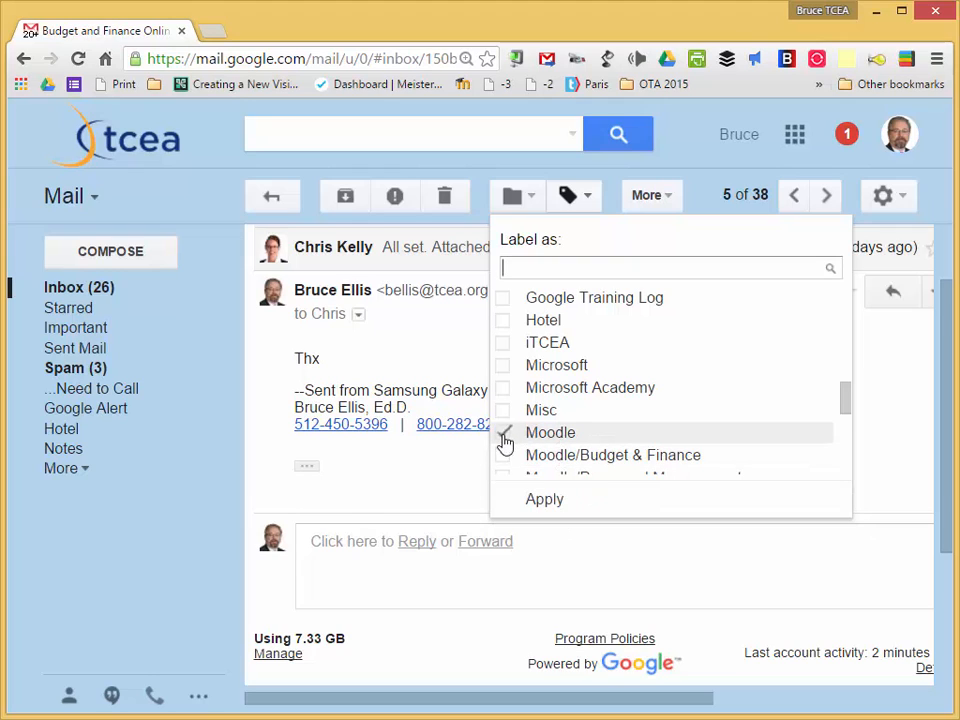
pyautogui.click(536, 505)
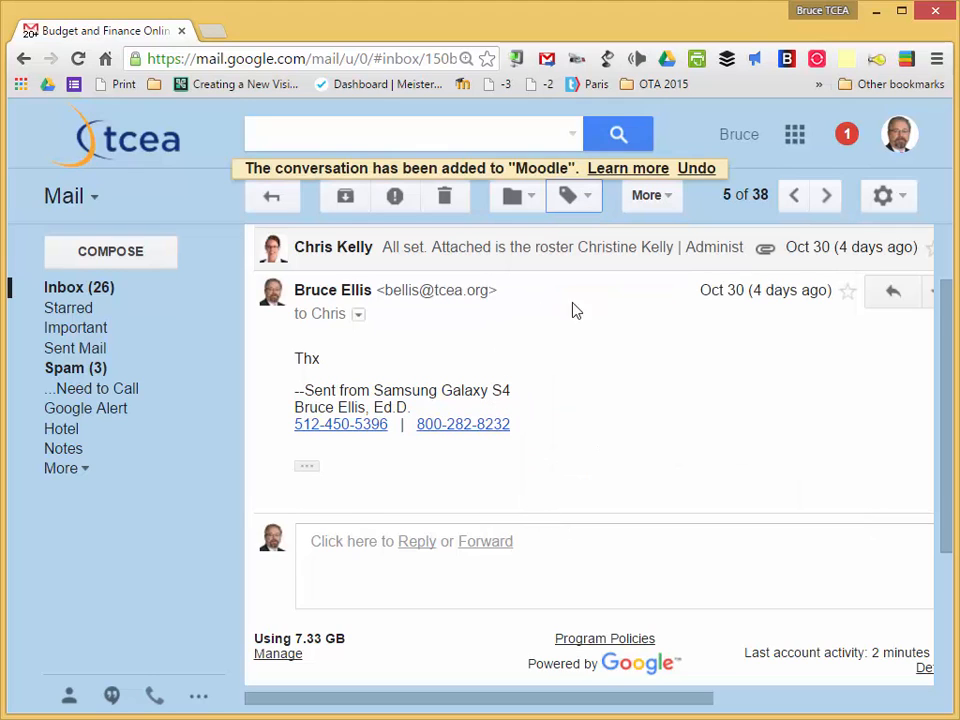
# Open the CAMP-SIG at TCEA announcement from the inbox and examine the labels available for it without applying any
pyautogui.click(102, 292)
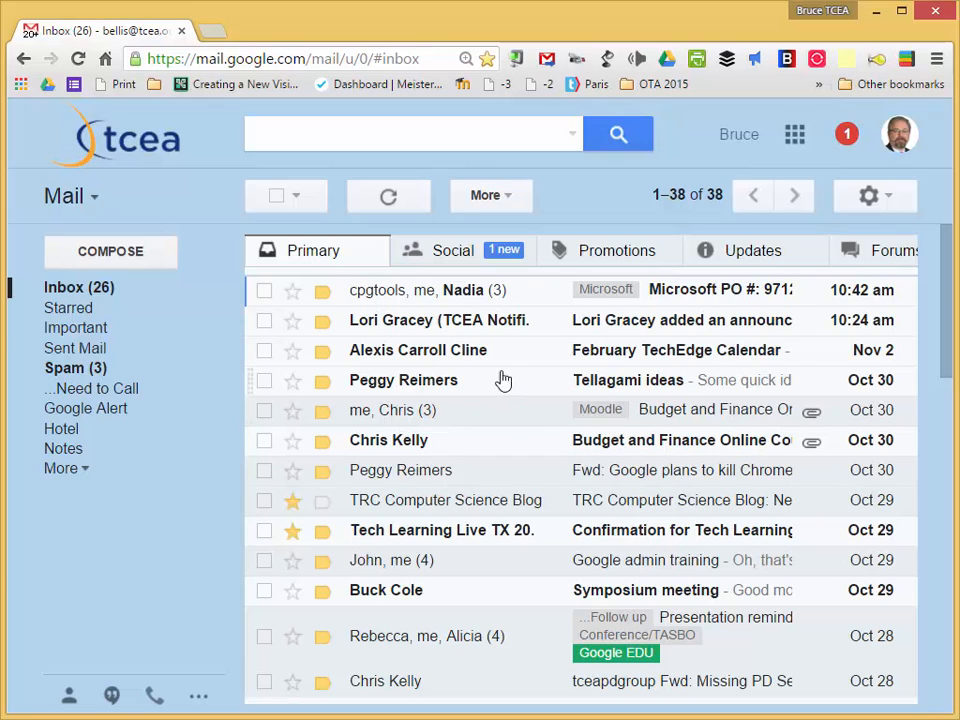
pyautogui.click(478, 324)
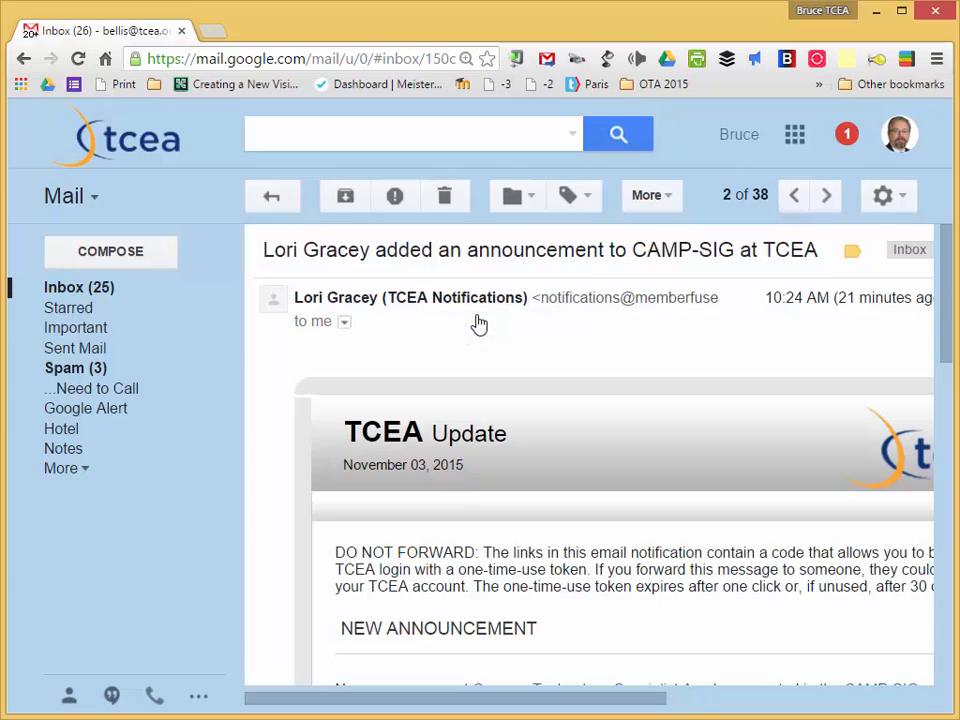
pyautogui.click(586, 199)
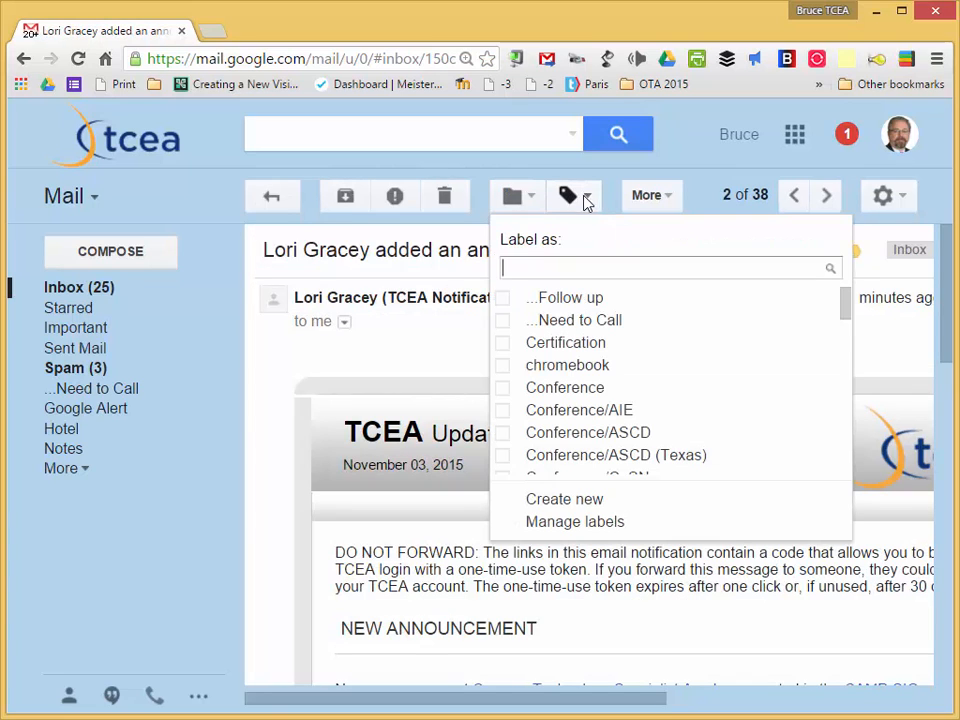
pyautogui.scroll(-2, 633, 371)
pyautogui.scroll(-10, 633, 371)
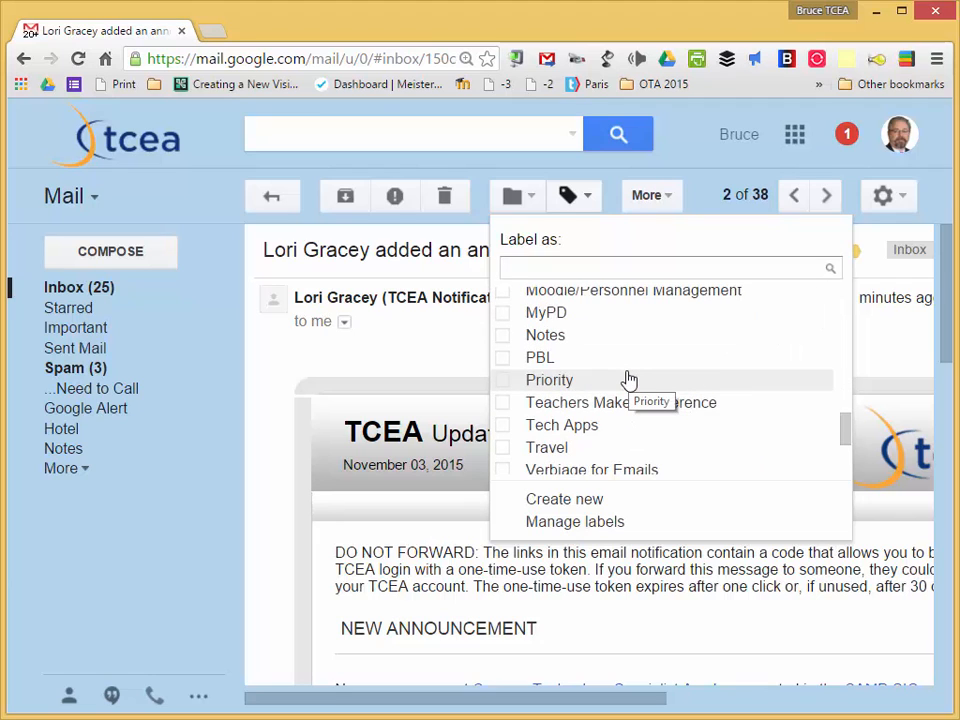
pyautogui.scroll(12, 628, 380)
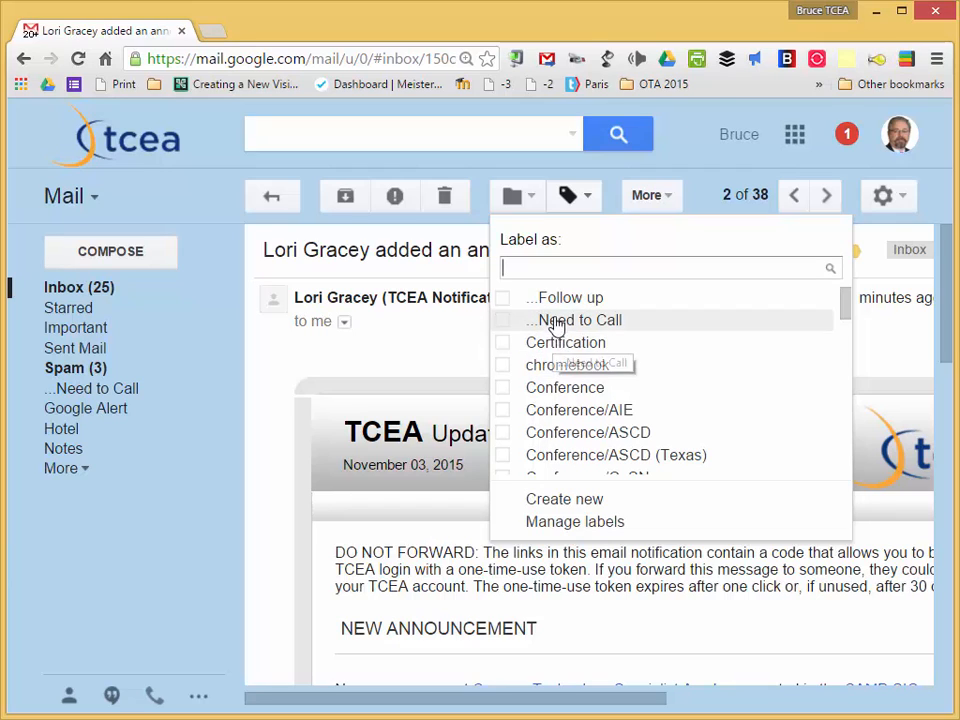
pyautogui.scroll(-5, 570, 326)
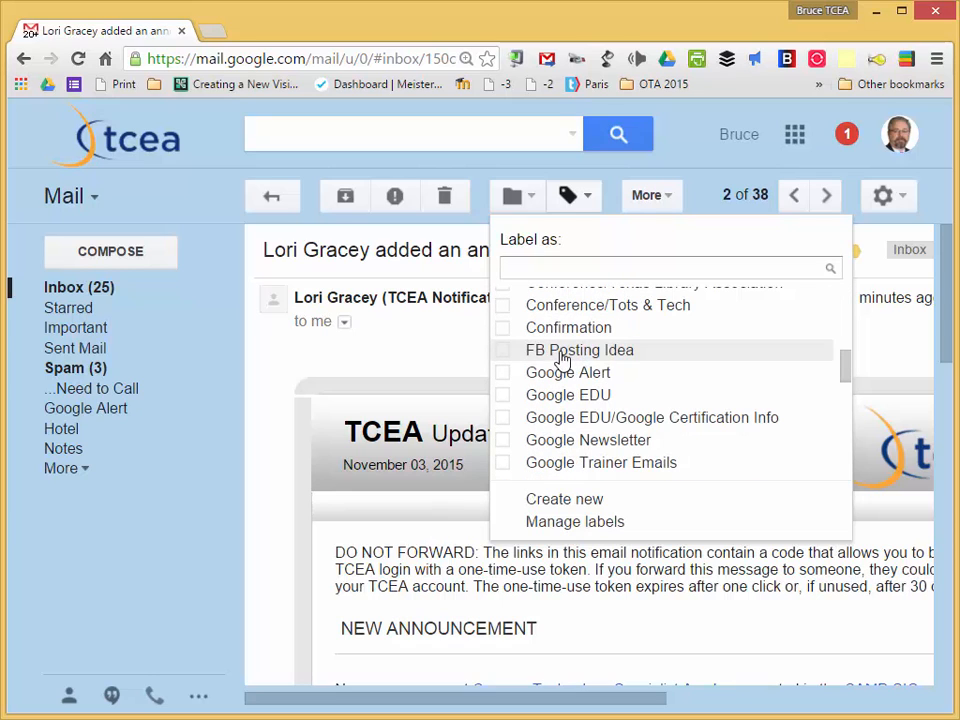
pyautogui.scroll(5, 565, 352)
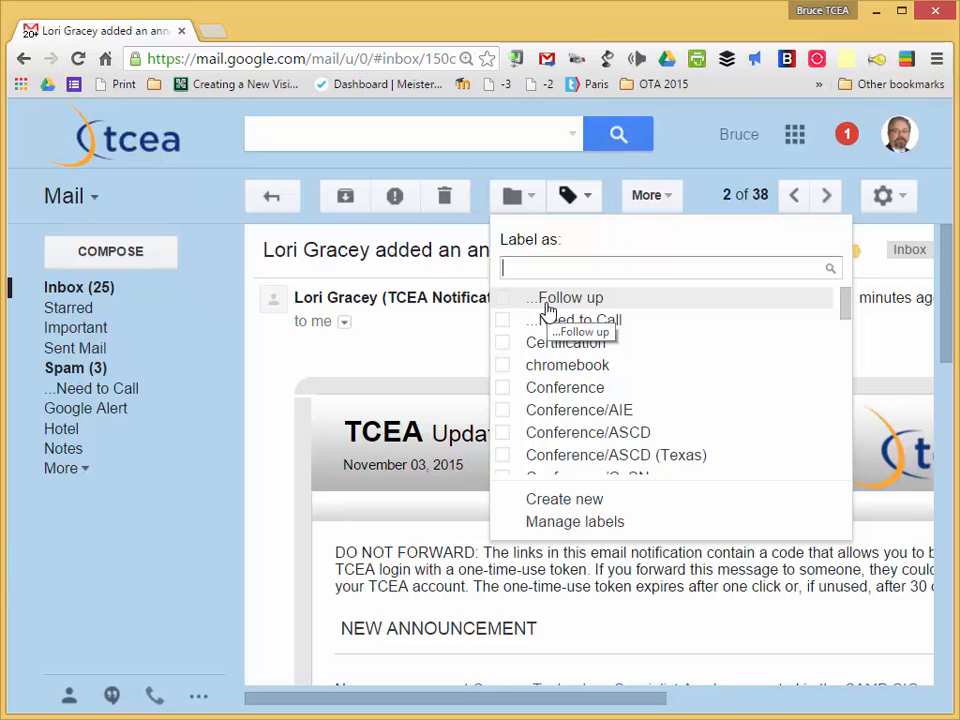
pyautogui.click(455, 248)
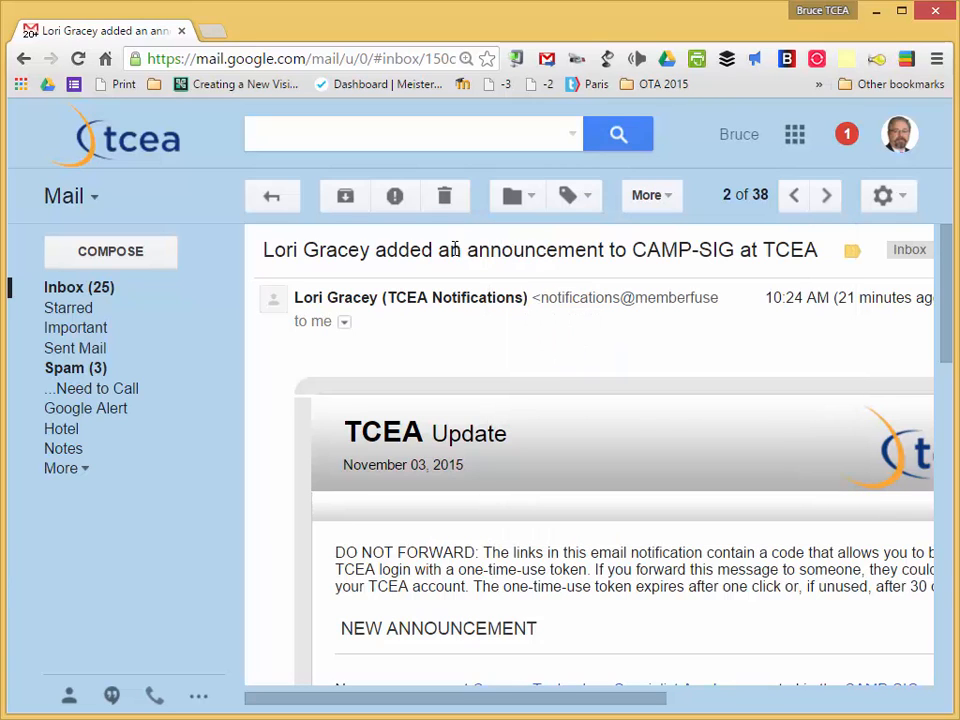